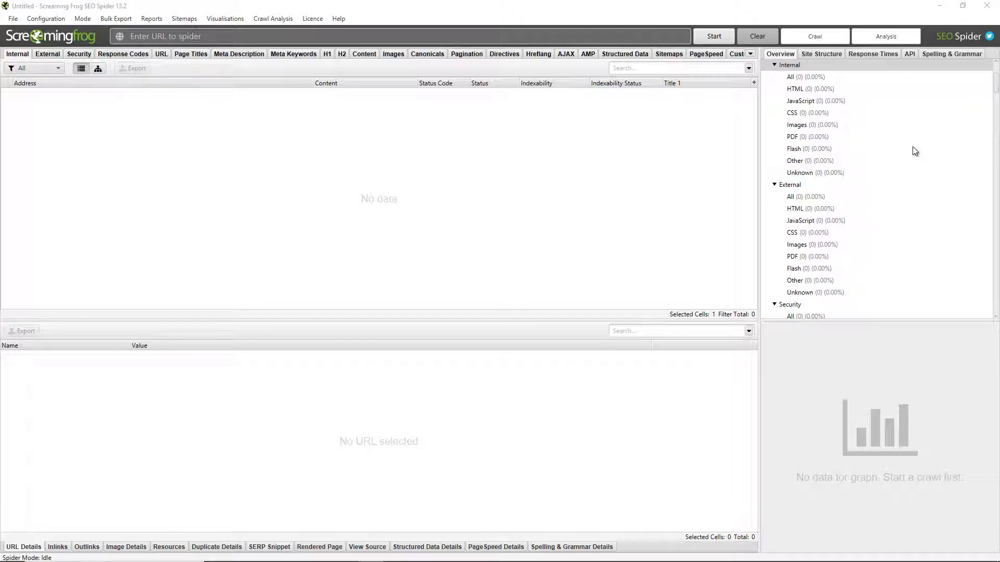
left_click(504, 38)
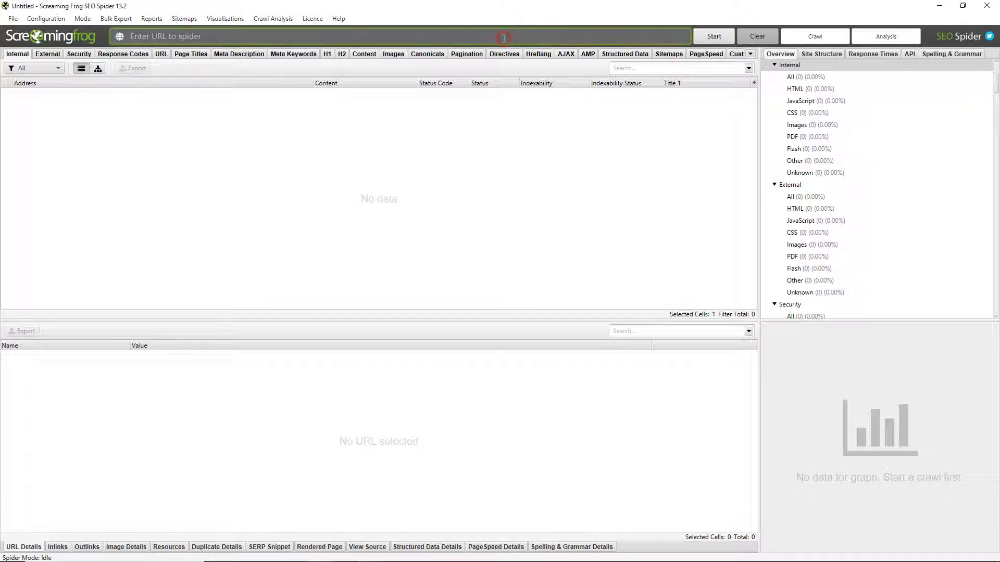
type("https://www.screamingfrog.co.uk/")
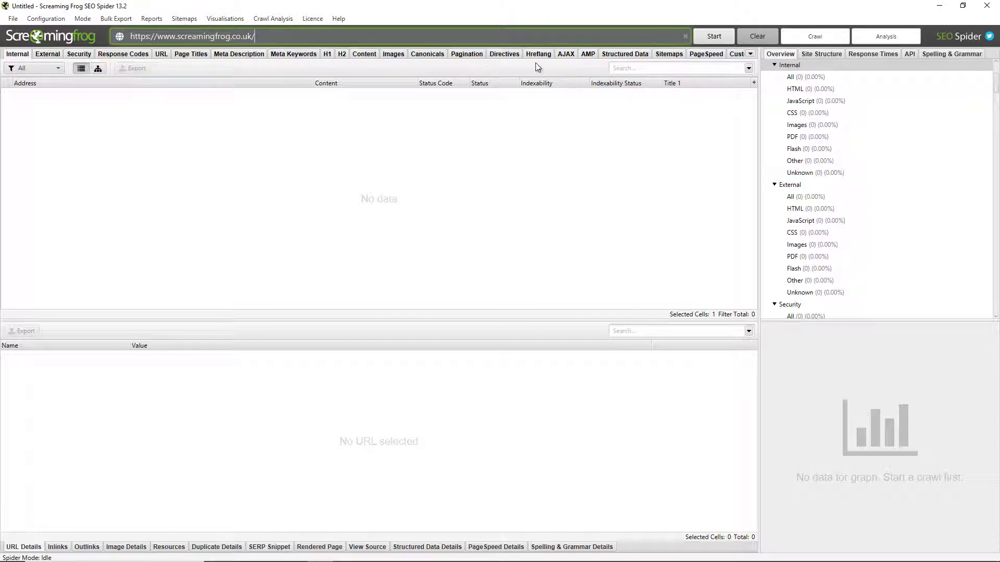
left_click(712, 37)
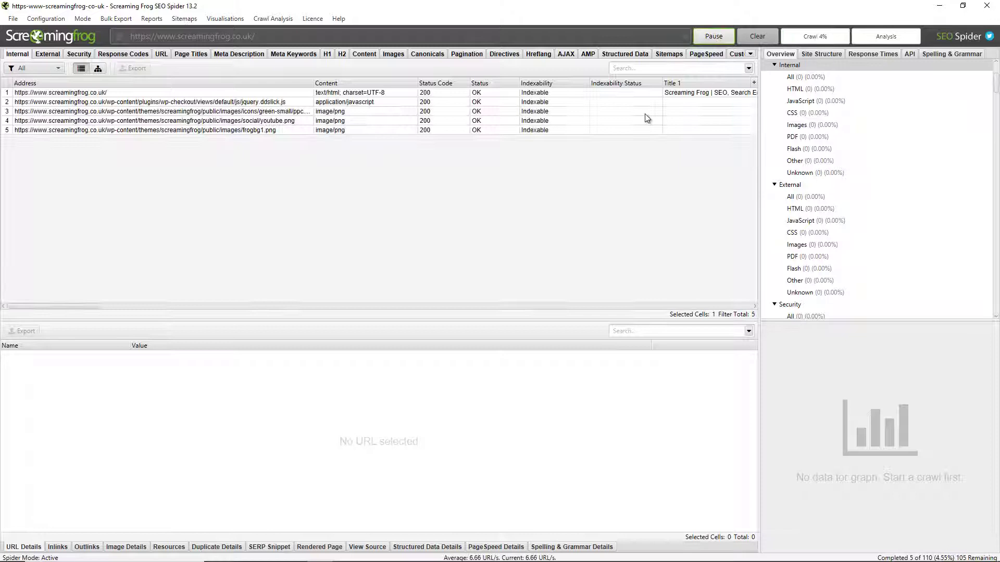
left_click(15, 94)
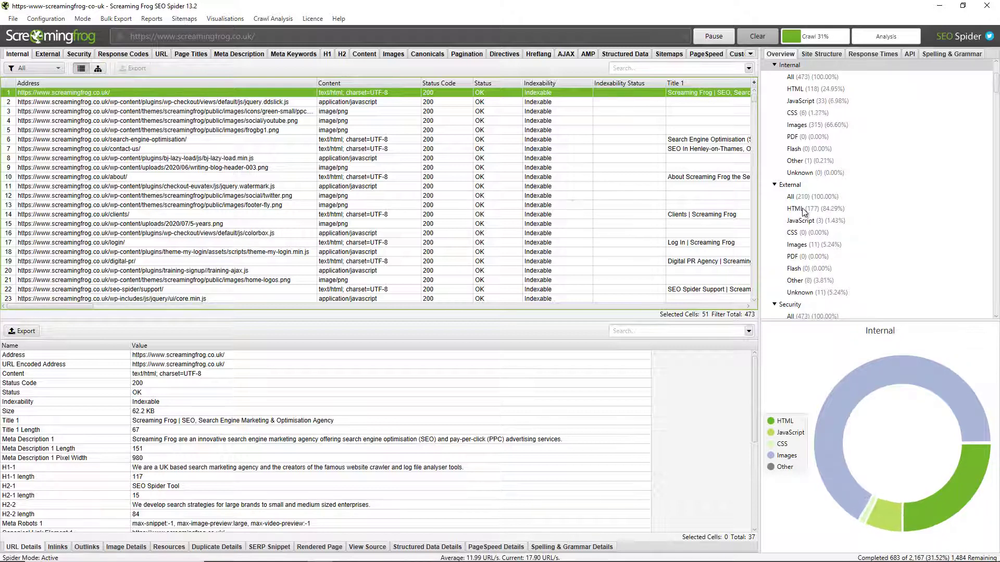
scroll(806, 213, "up", 3)
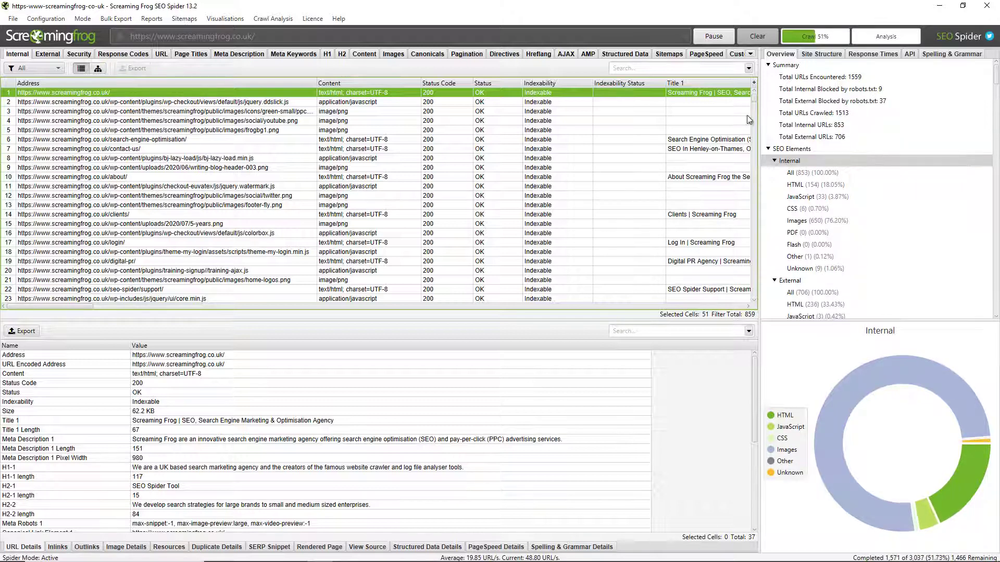
left_click_drag(755, 104, 720, 100)
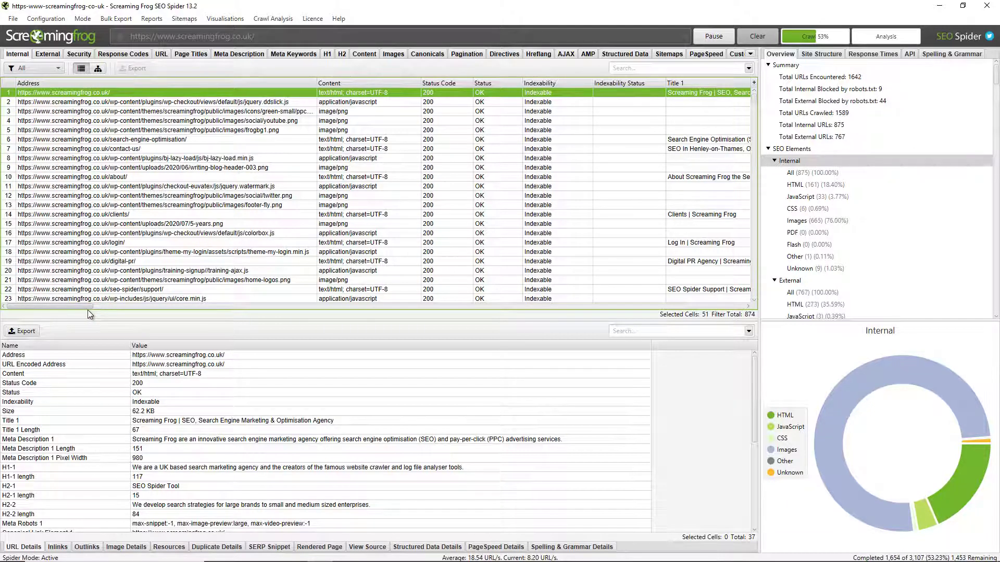
mouse_move(88, 311)
left_mouse_down()
mouse_move(697, 328)
mouse_move(730, 316)
mouse_move(641, 325)
mouse_move(79, 317)
left_mouse_up()
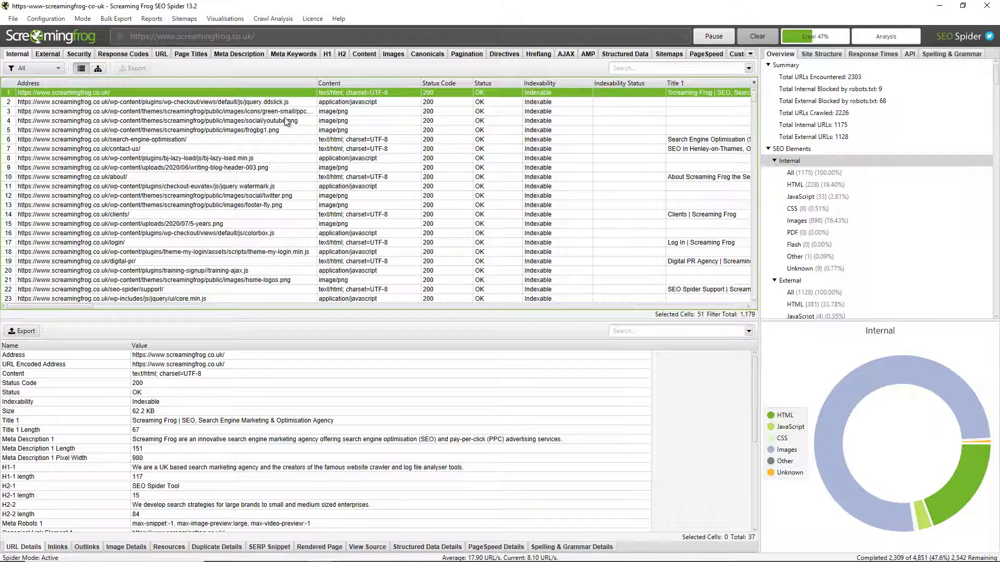
left_click(55, 70)
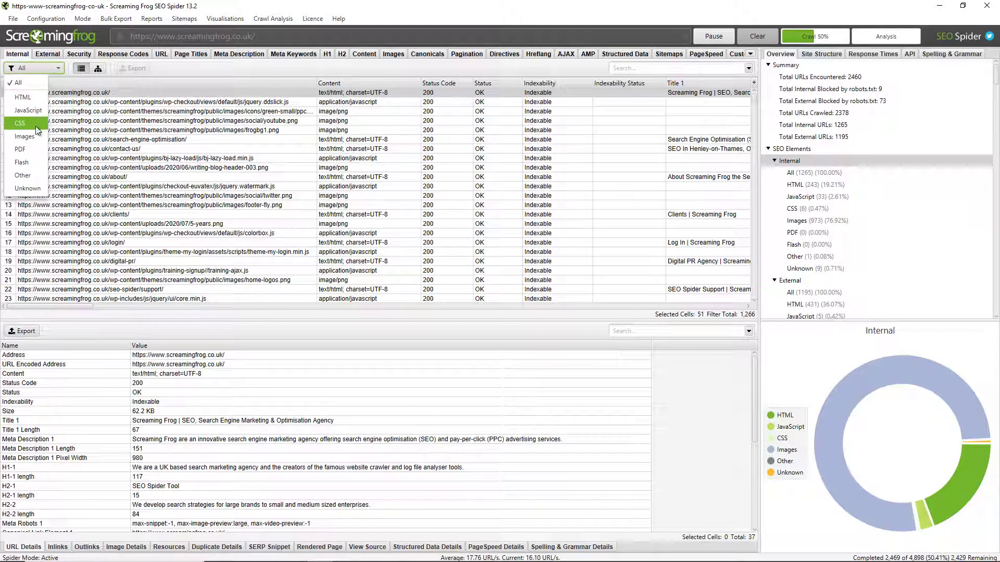
left_click(184, 67)
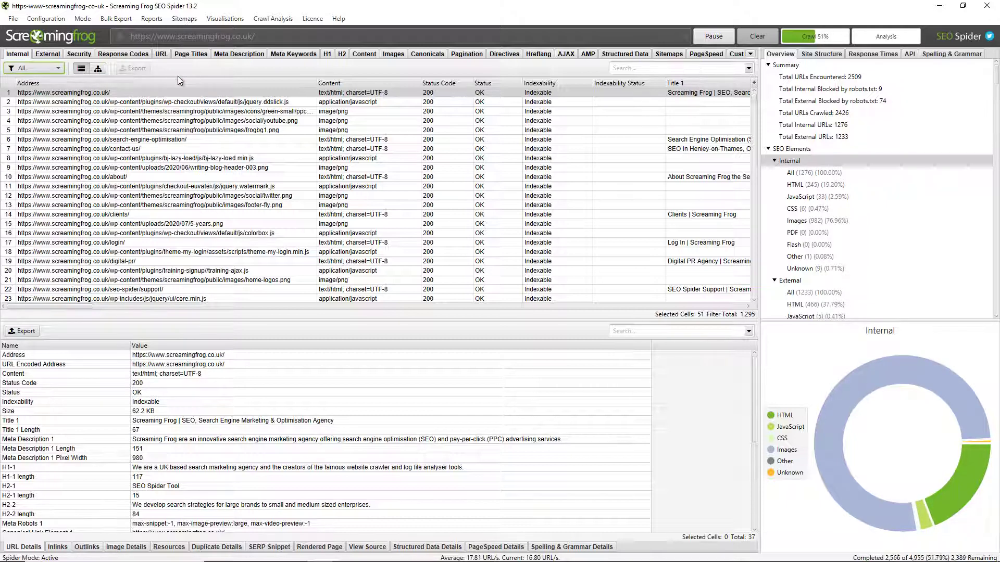
left_click(83, 54)
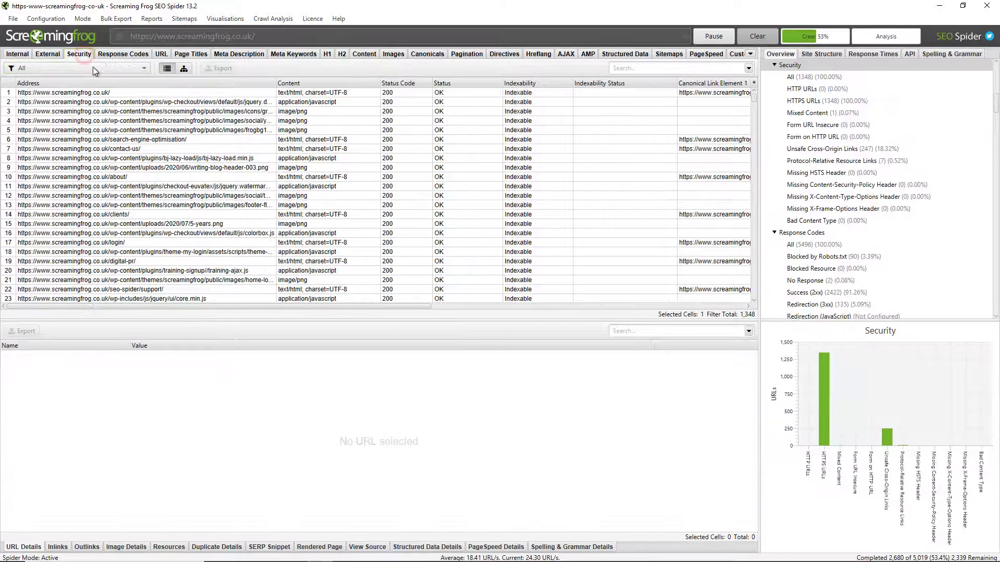
left_click(124, 67)
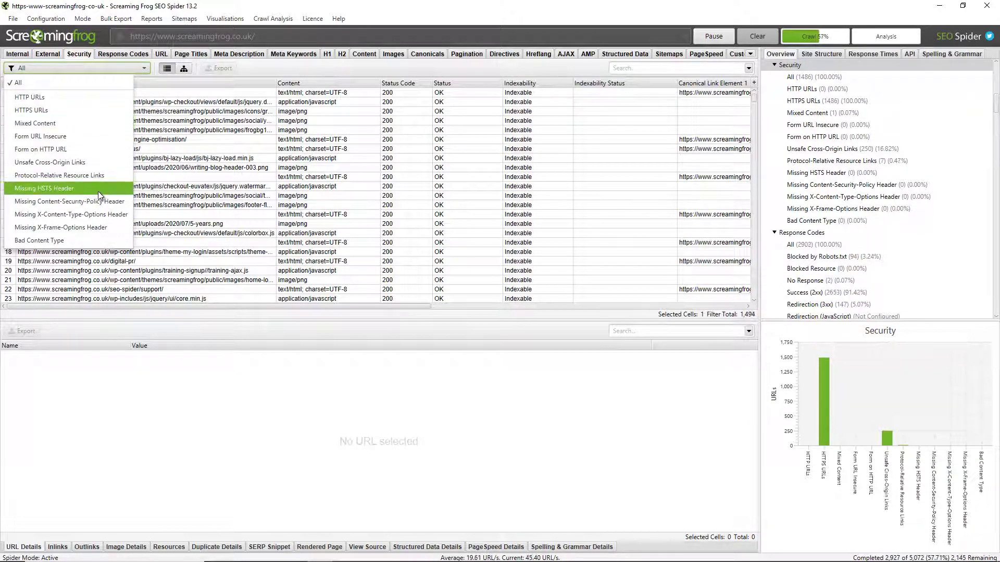
left_click(191, 53)
left_click(87, 70)
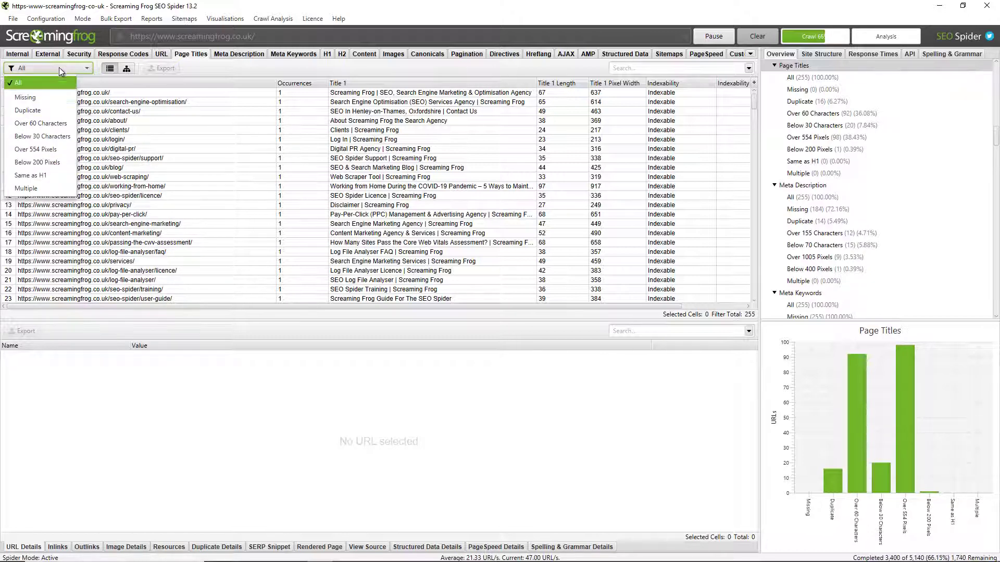
left_click(26, 54)
scroll(833, 170, "up", 3)
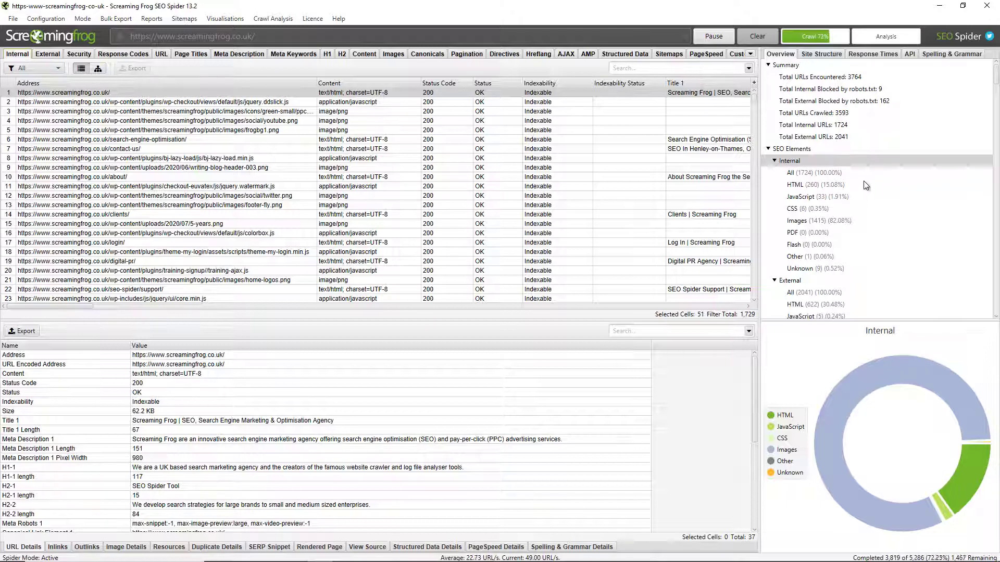
scroll(864, 181, "down", 1)
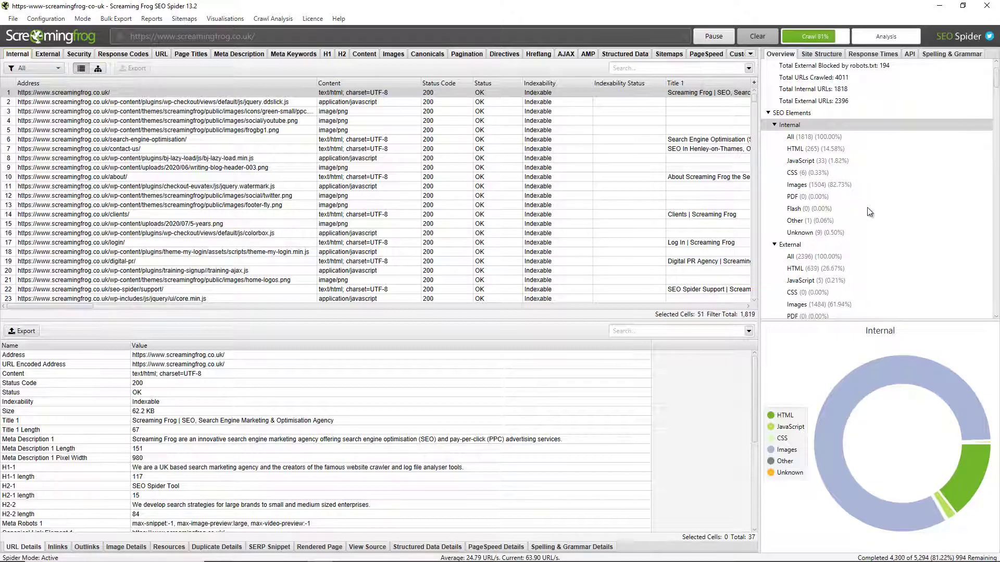
scroll(848, 205, "down", 6)
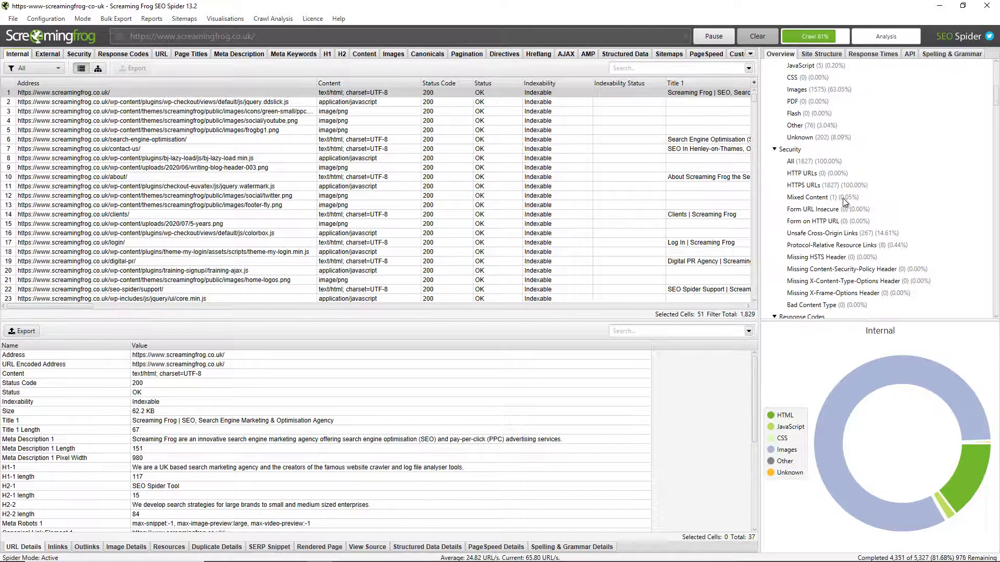
scroll(845, 202, "down", 2)
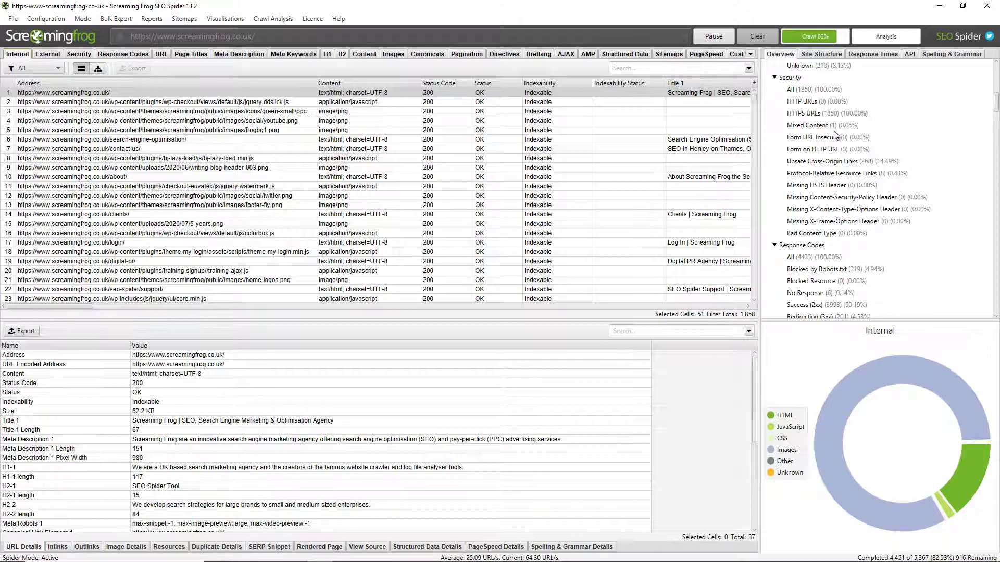
scroll(832, 140, "down", 4)
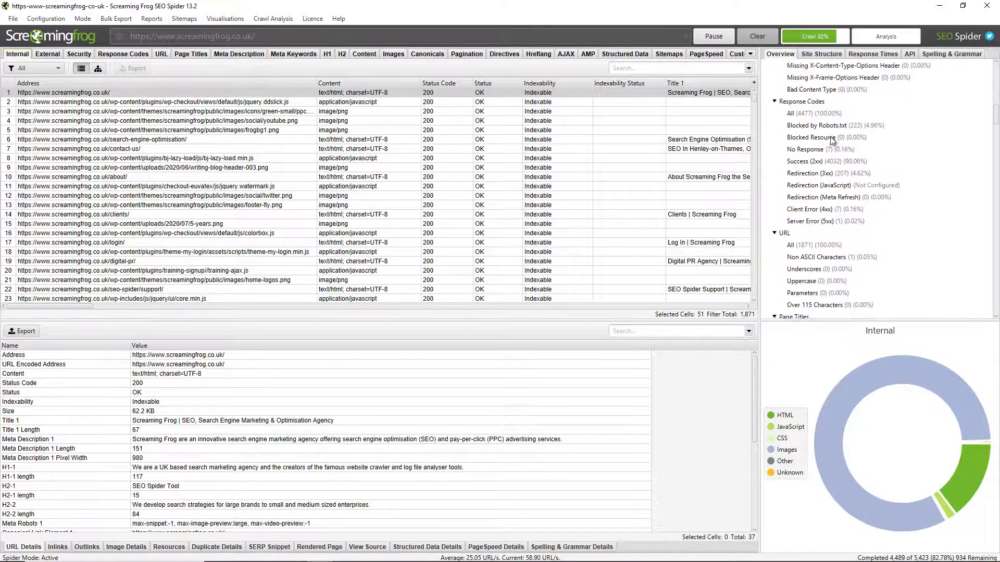
scroll(832, 140, "down", 4)
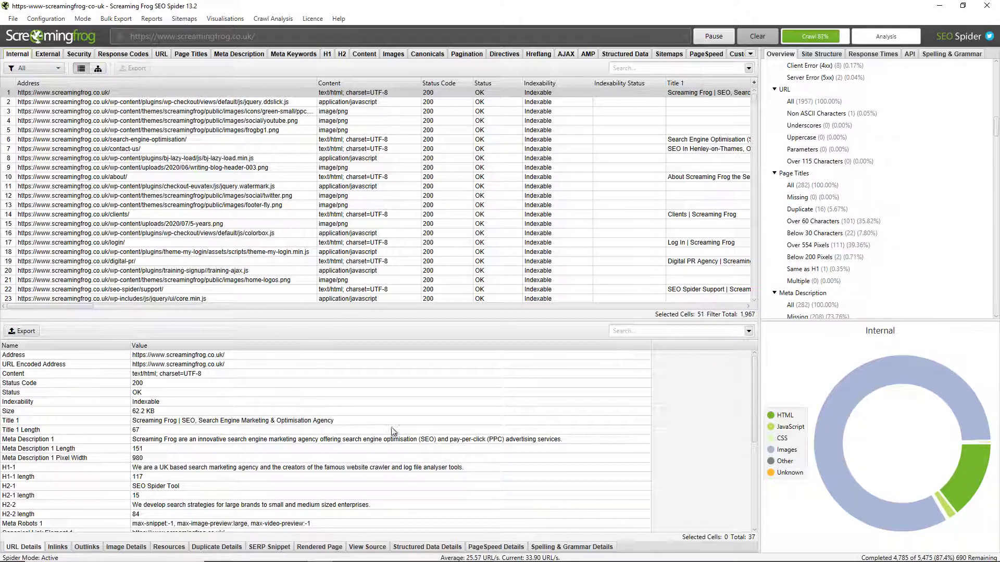
- Select the whole home page row and list the pages linking to it, widening the columns
left_click(107, 149)
left_click(114, 94)
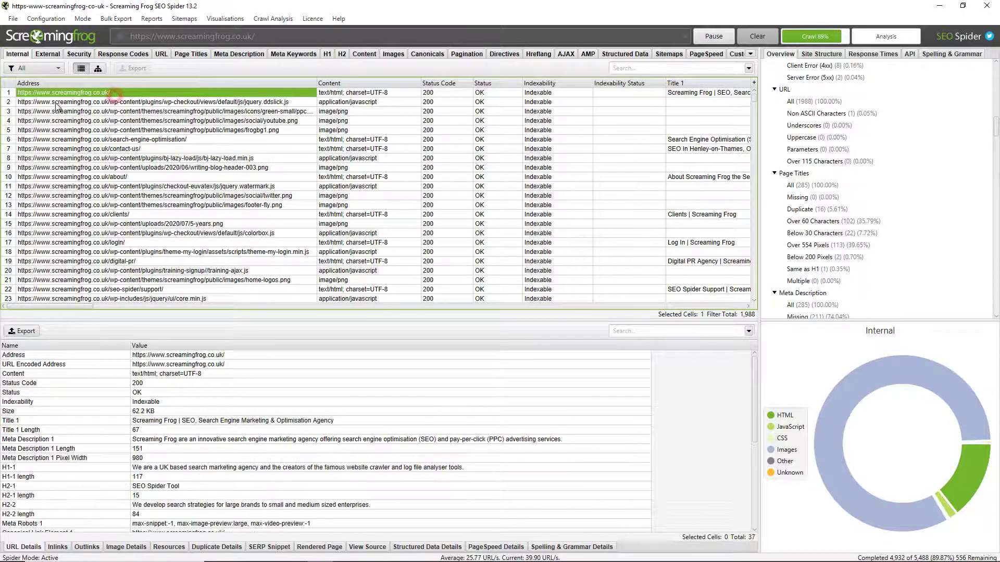
left_click(10, 93)
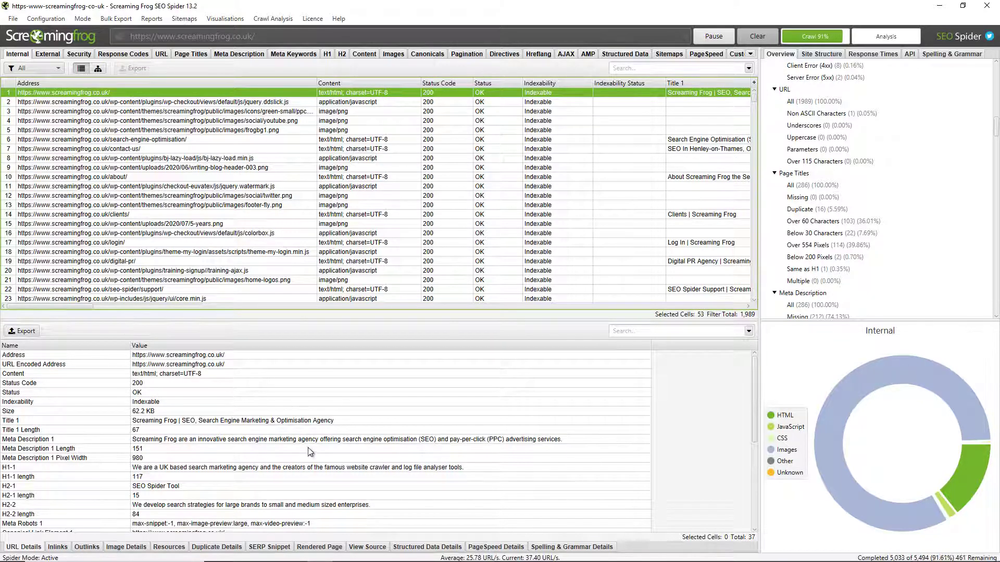
scroll(309, 451, "down", 6)
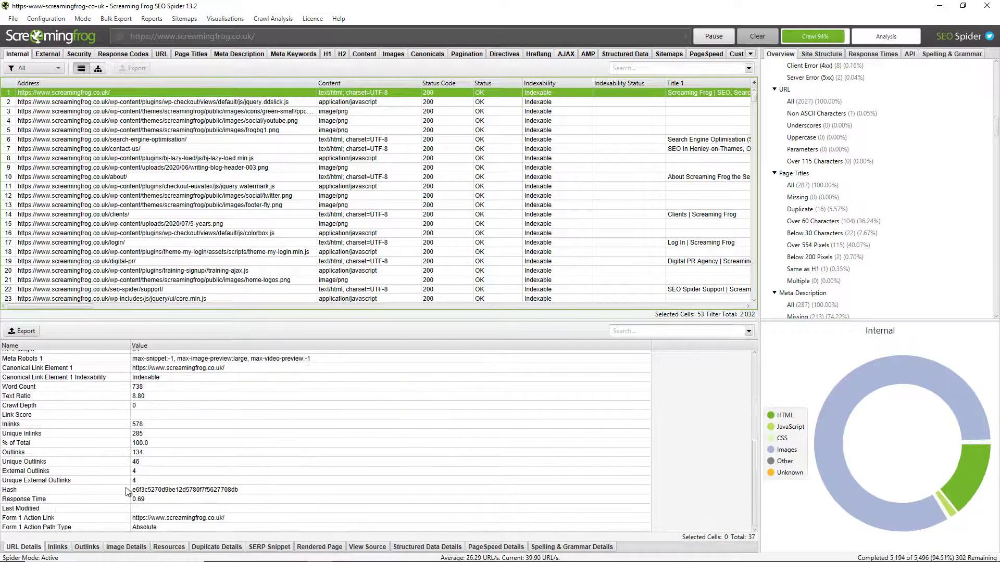
left_click(66, 545)
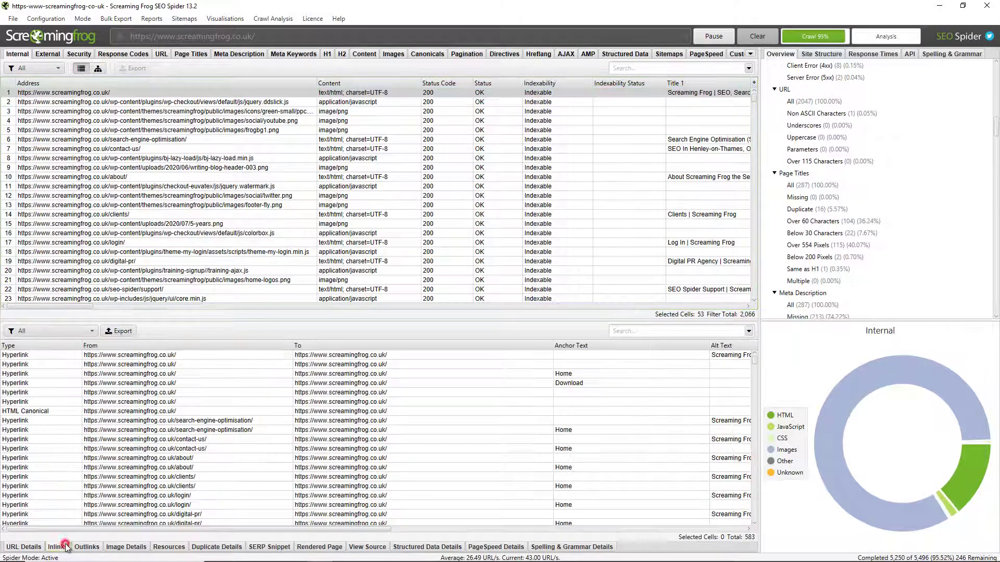
left_click(195, 530)
left_click_drag(195, 530, 545, 527)
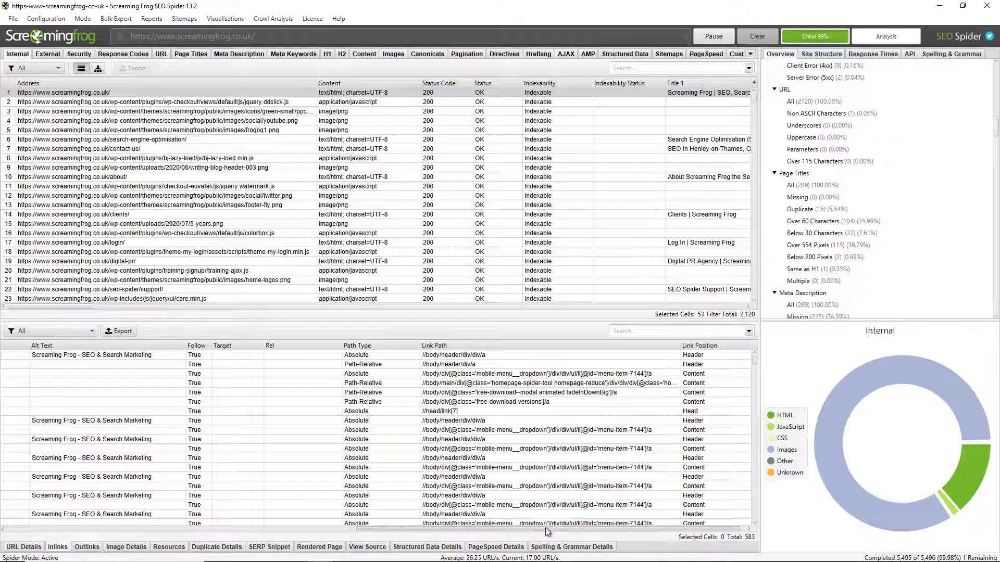
left_click_drag(546, 527, 585, 526)
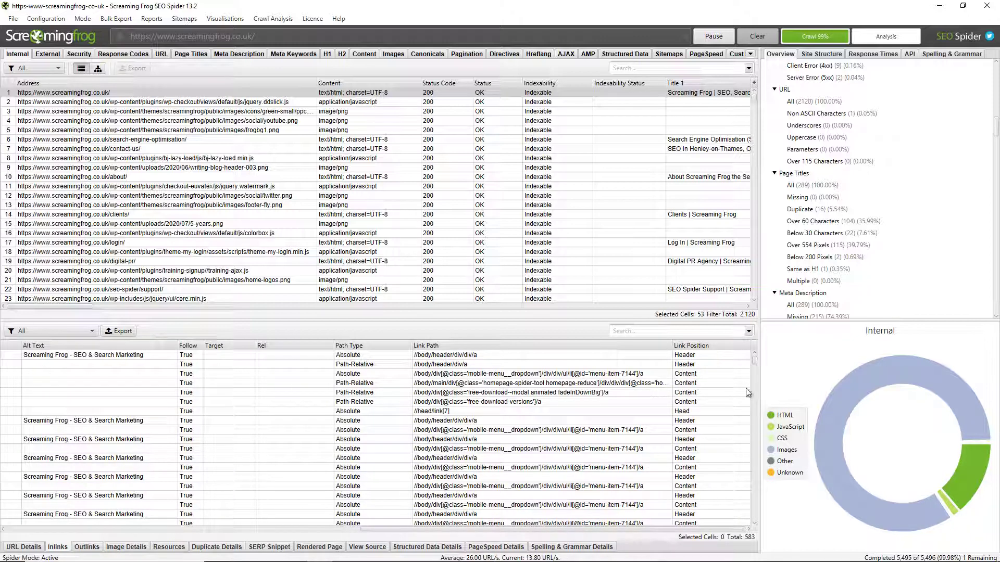
mouse_move(755, 363)
left_mouse_down()
mouse_move(755, 515)
mouse_move(755, 355)
left_mouse_up()
- Show the home page's outlinks and image details, previewing dog-buddy.png
left_click(89, 546)
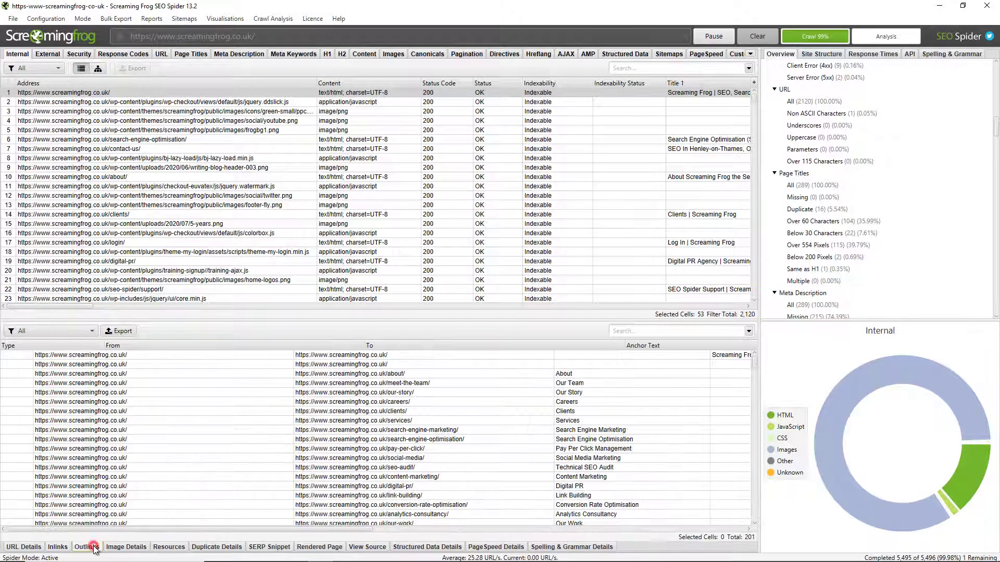
left_click(134, 548)
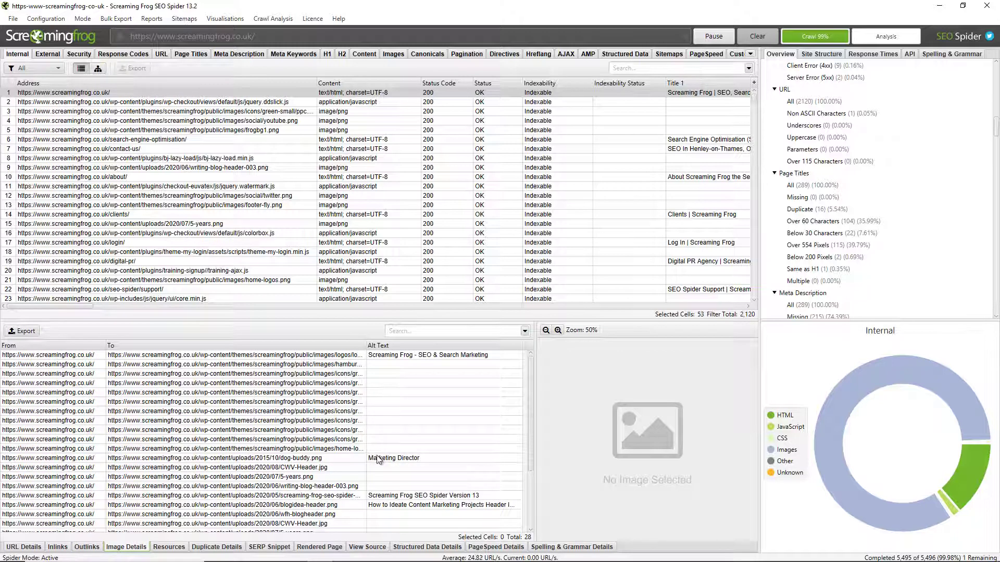
left_click(339, 460)
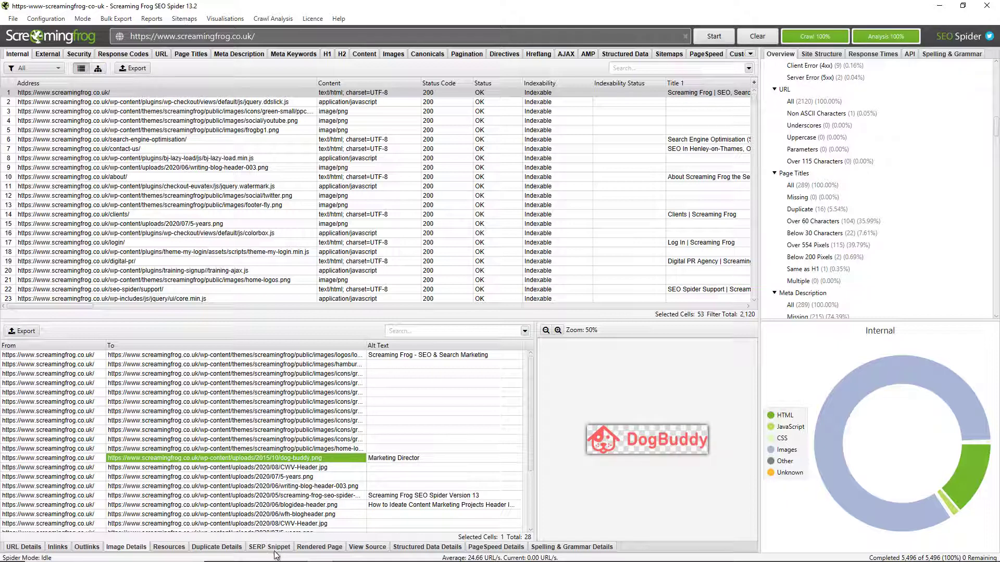
- Check the home page's SERP snippet, JSON-LD structured data (isPartOf), PageSpeed and spelling details
left_click(269, 547)
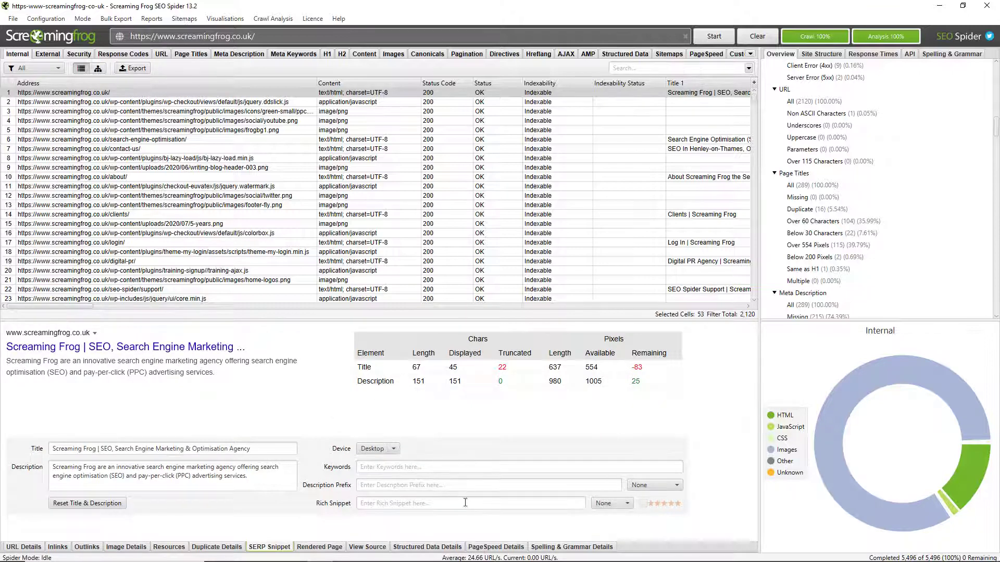
left_click(446, 547)
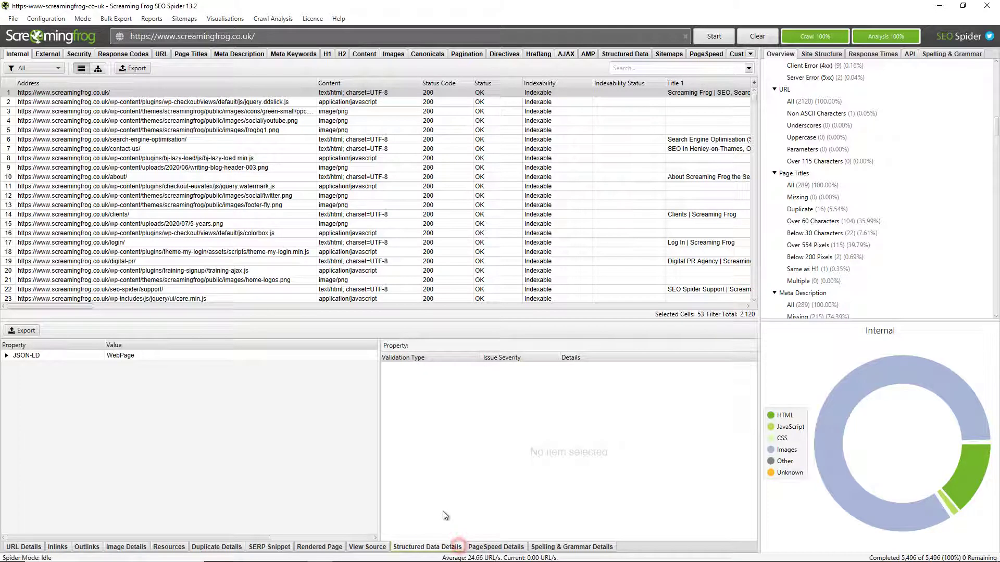
left_click(7, 356)
left_click(135, 439)
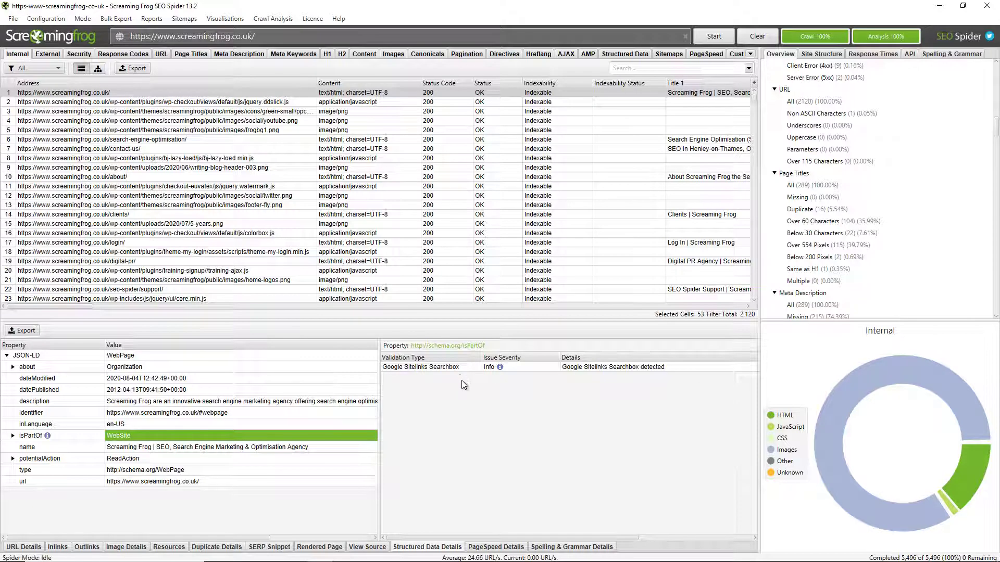
left_click(508, 547)
left_click(544, 546)
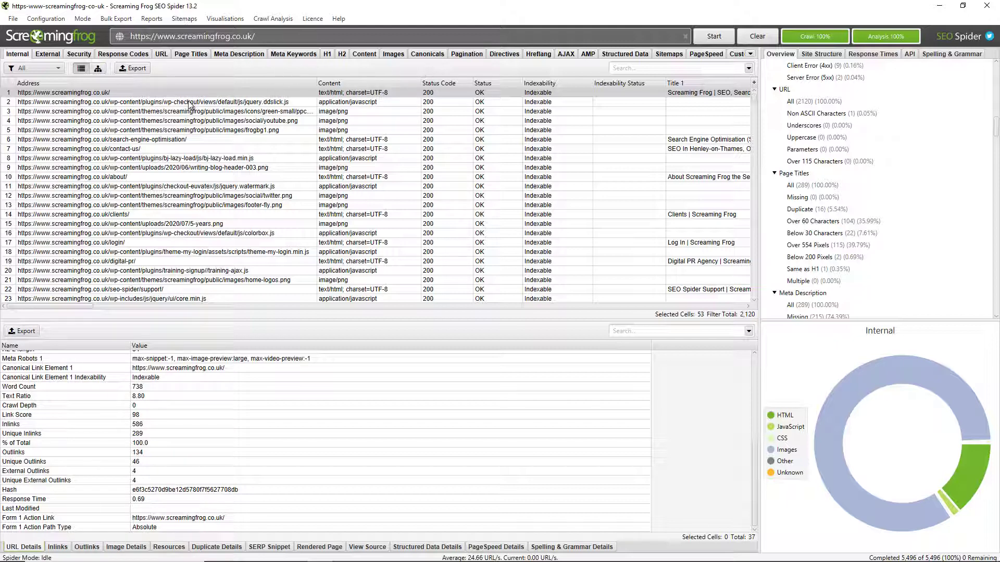
- Browse the External, Security, Response Codes, URL, Page Titles, Meta Description, H1 and H2 results
left_click(48, 54)
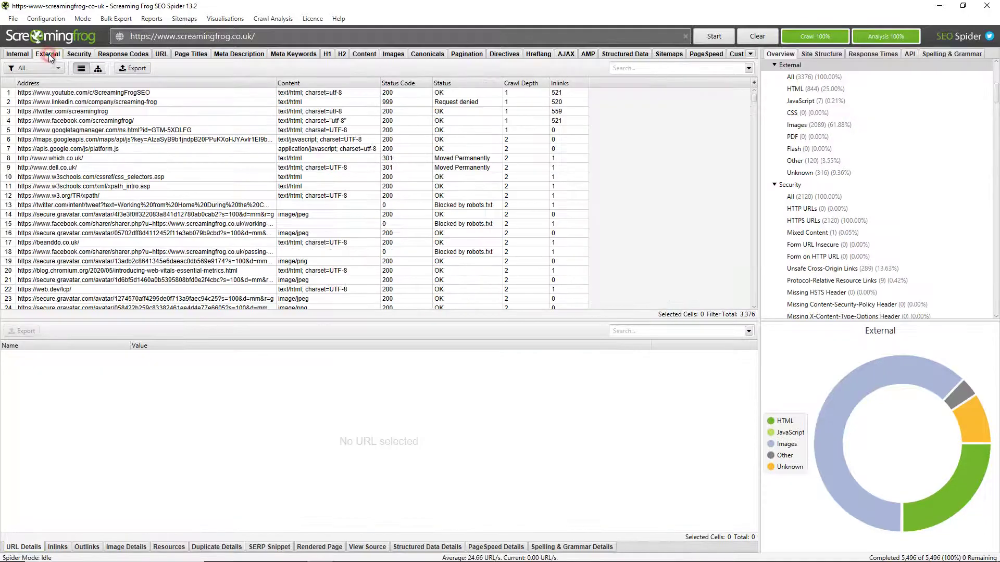
left_click(79, 54)
left_click(83, 68)
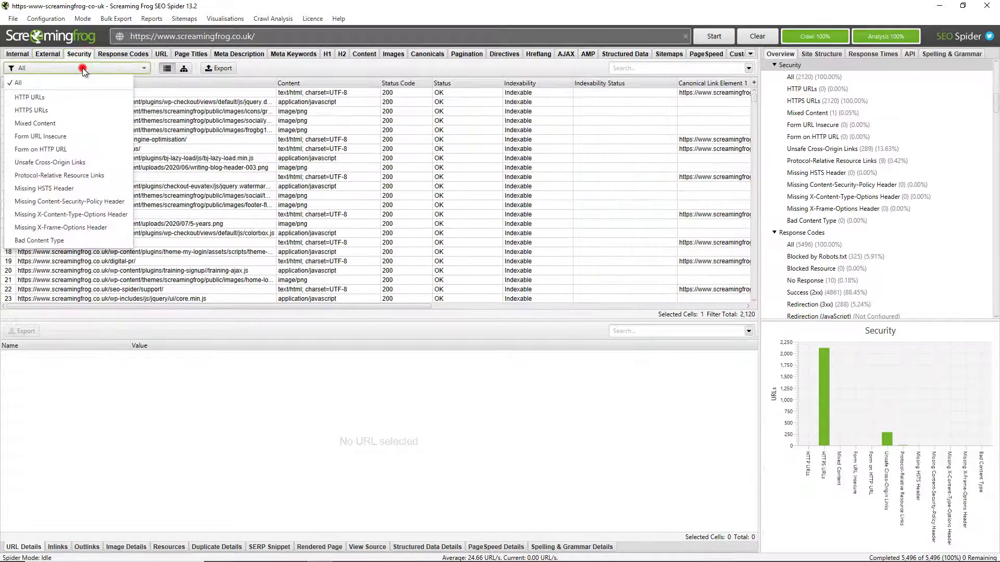
left_click(82, 68)
left_click(125, 55)
left_click(99, 69)
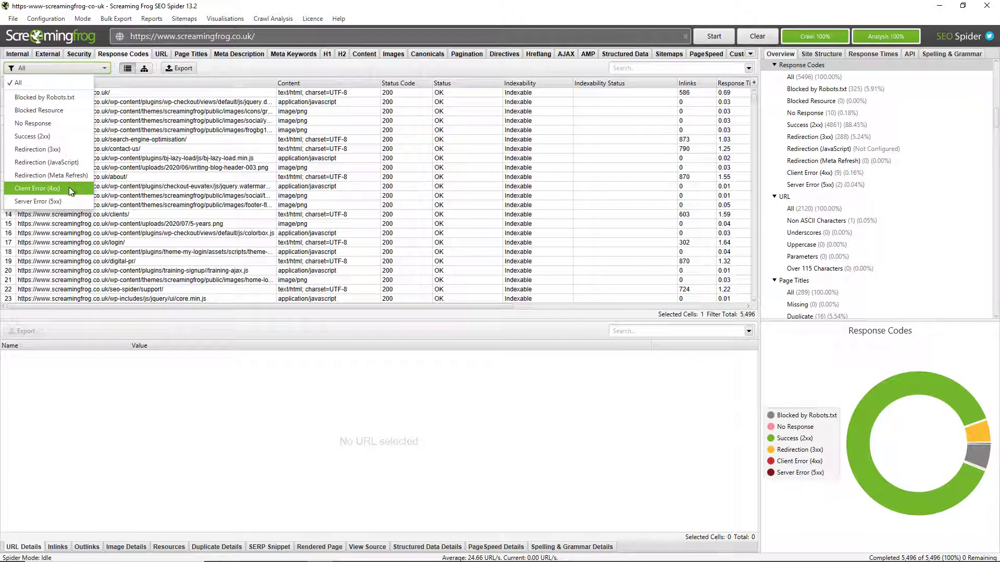
left_click(161, 54)
left_click(92, 68)
left_click(92, 68)
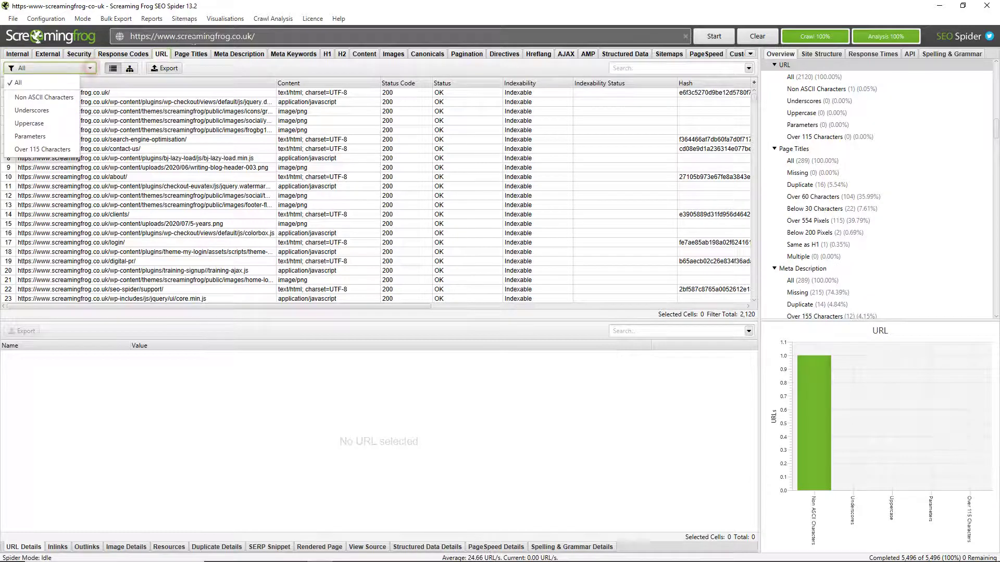
left_click(191, 54)
left_click(238, 54)
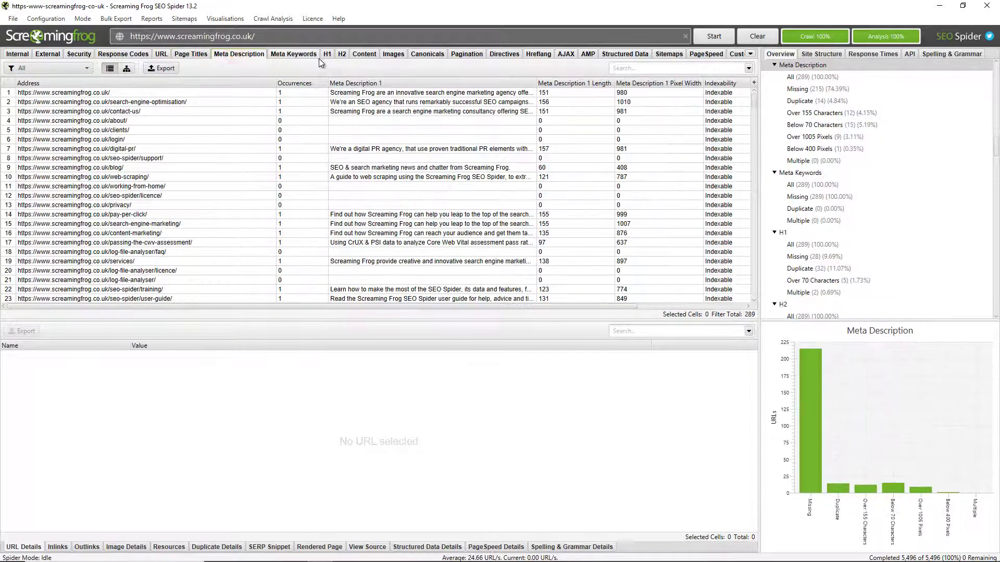
left_click(326, 56)
left_click(341, 55)
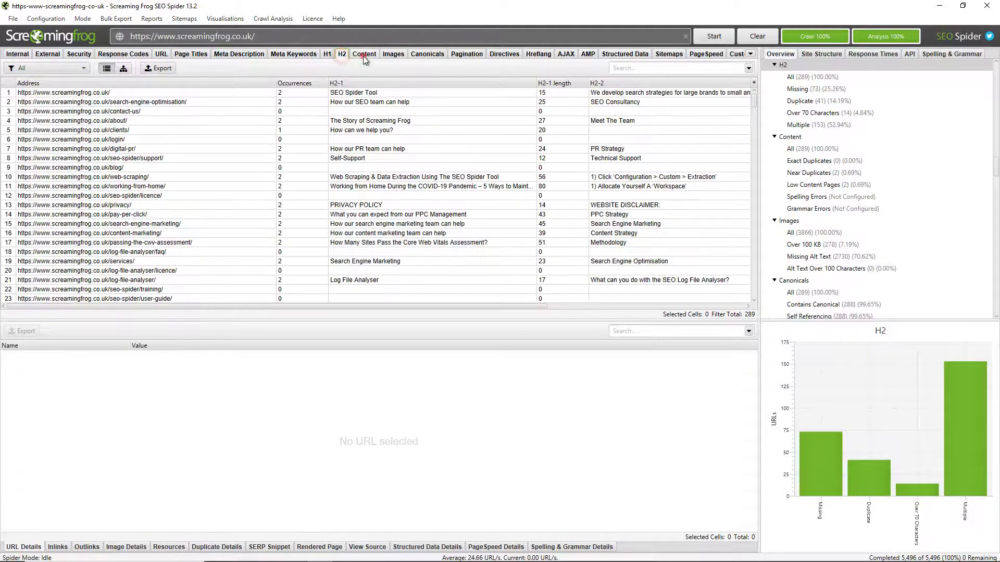
- Filter Content to Near Duplicates and compare the seo-spider licence page with its near duplicate
left_click(364, 54)
left_click(72, 68)
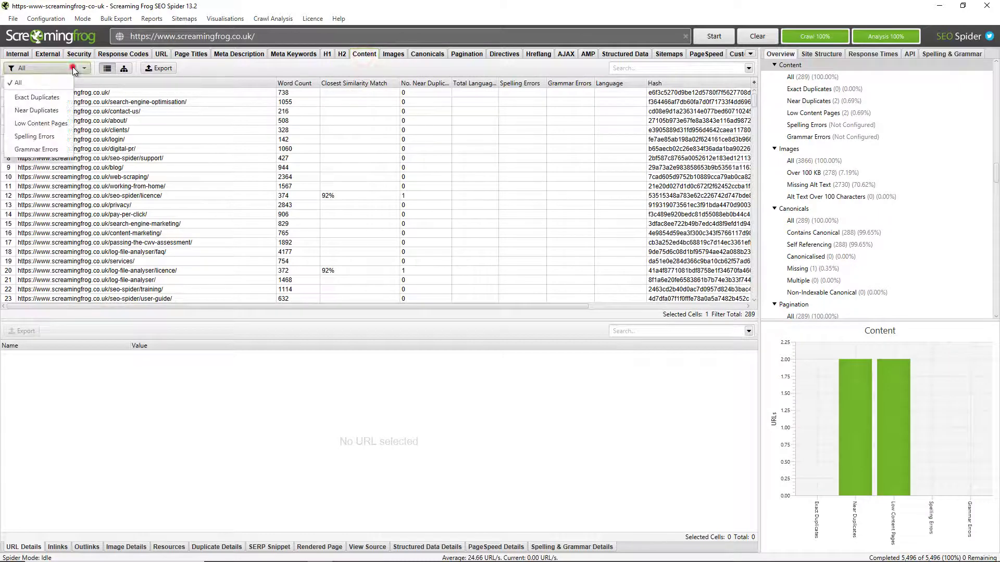
left_click(52, 111)
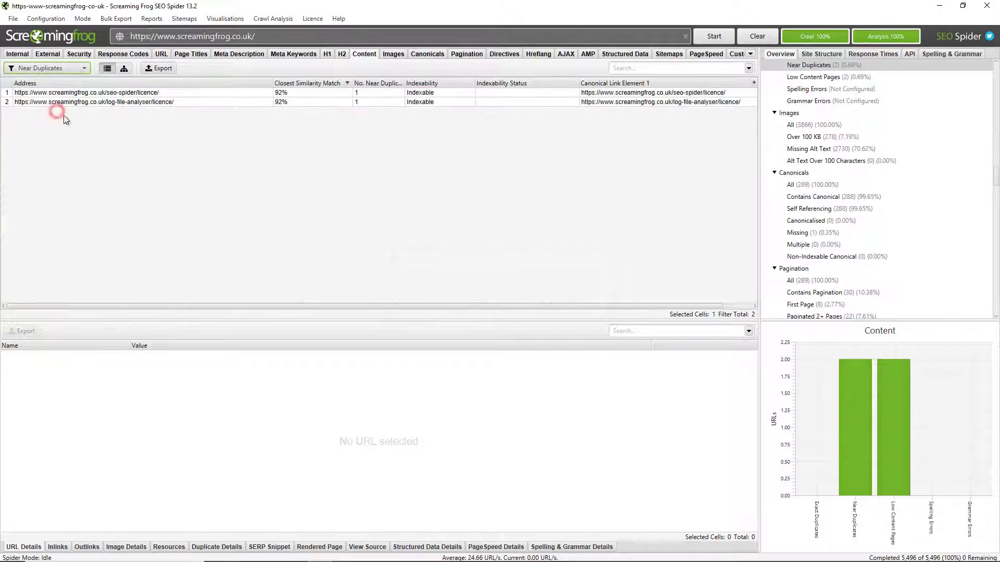
left_click(183, 94)
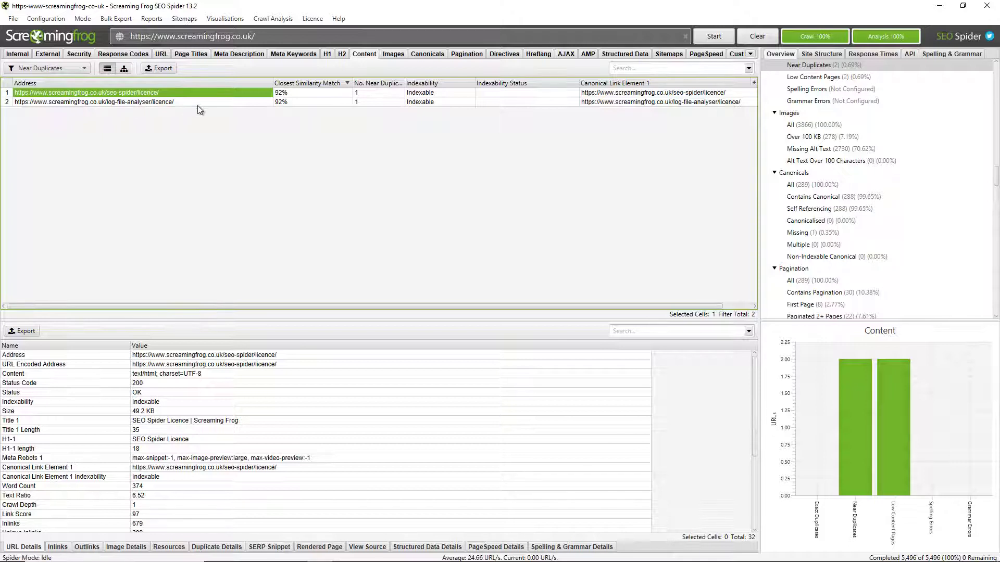
left_click(232, 547)
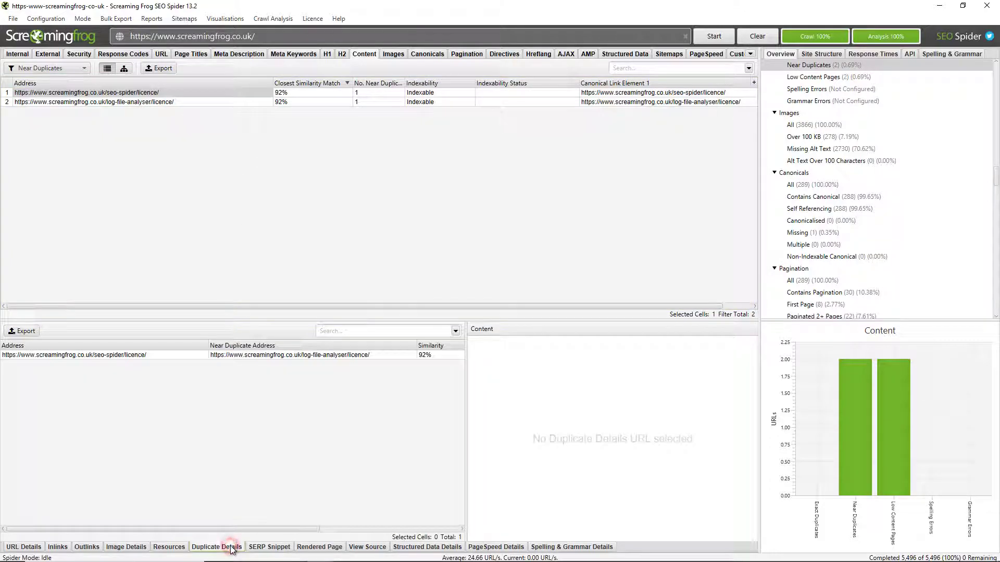
left_click(275, 354)
scroll(573, 366, "down", 10)
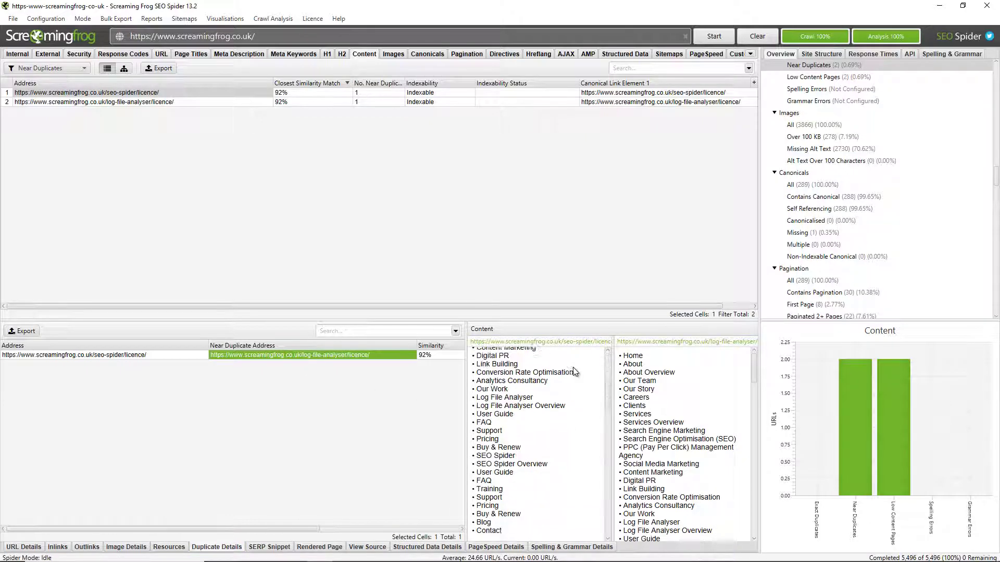
scroll(679, 402, "down", 3)
scroll(679, 402, "down", 15)
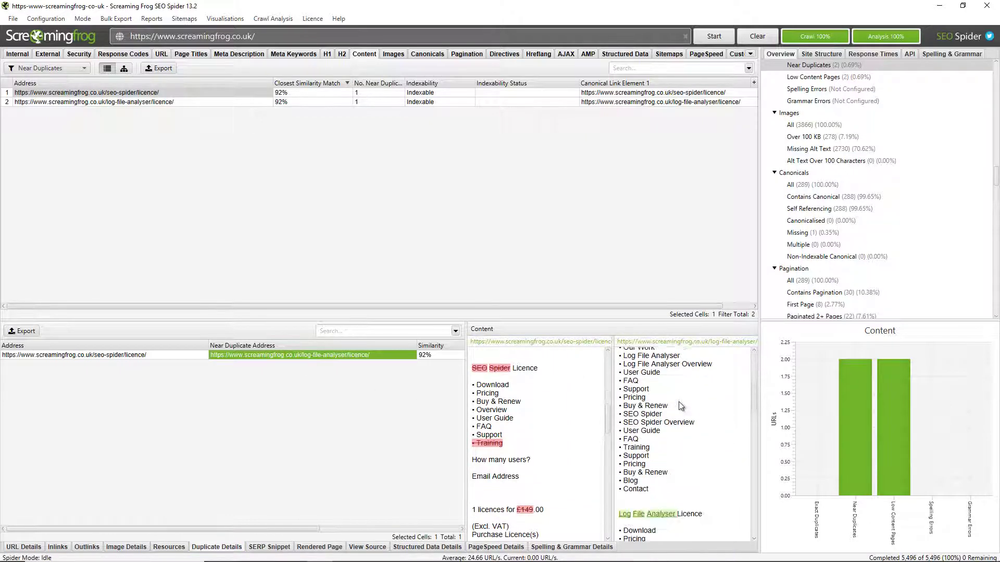
scroll(680, 406, "up", 1)
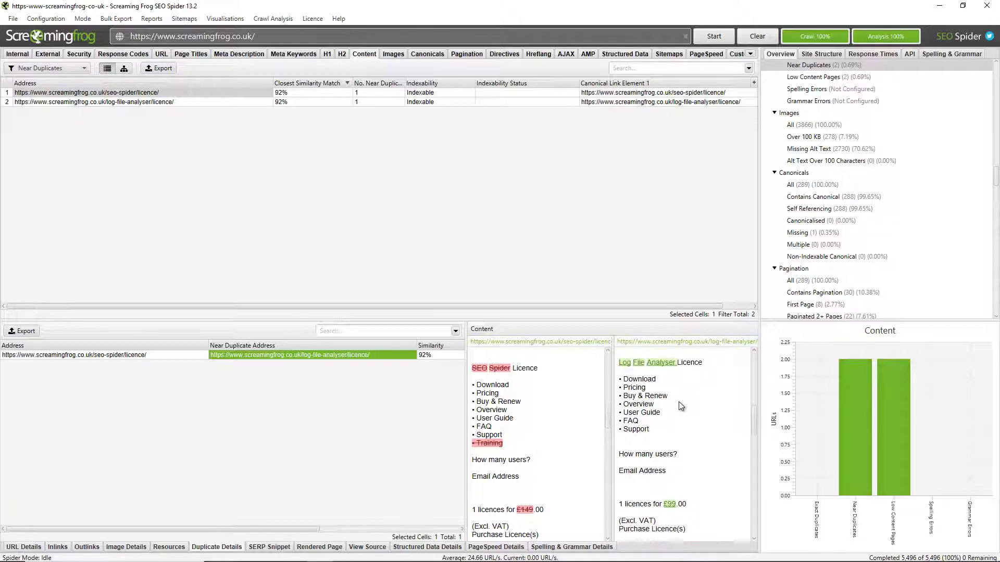
scroll(681, 406, "down", 2)
scroll(680, 406, "up", 2)
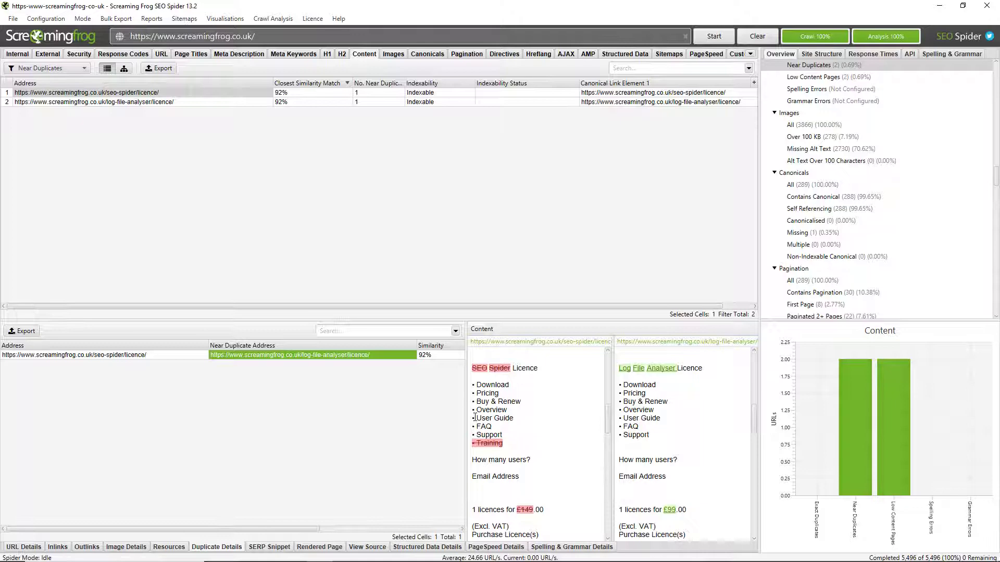
- Keep the Near Duplicates filter and move on to the Images results
left_click(68, 71)
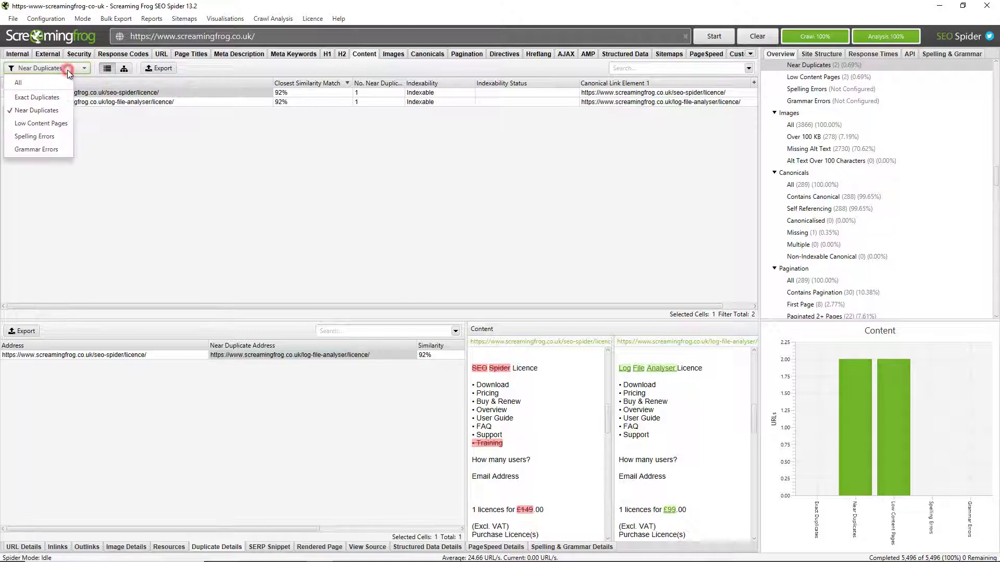
left_click(67, 68)
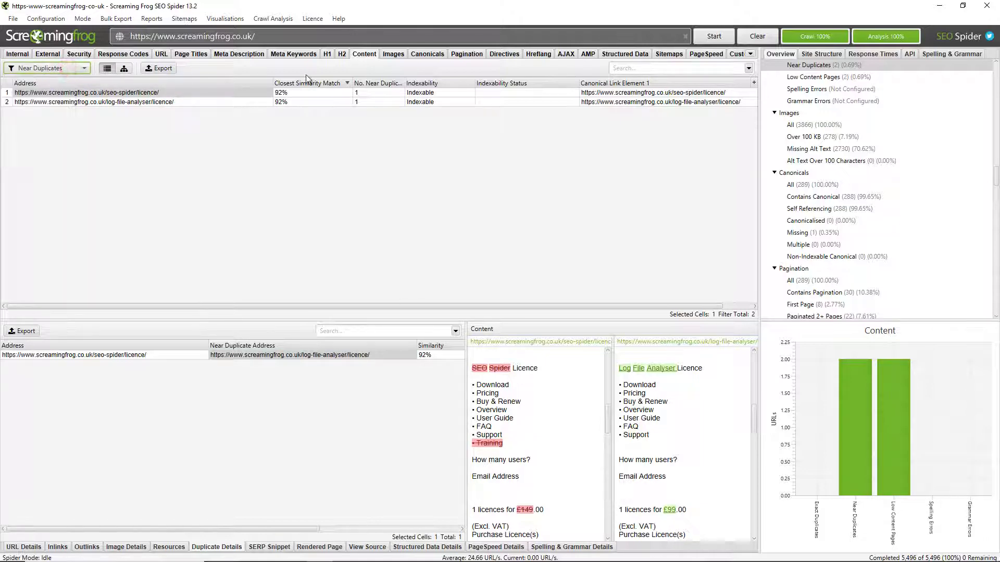
left_click(395, 54)
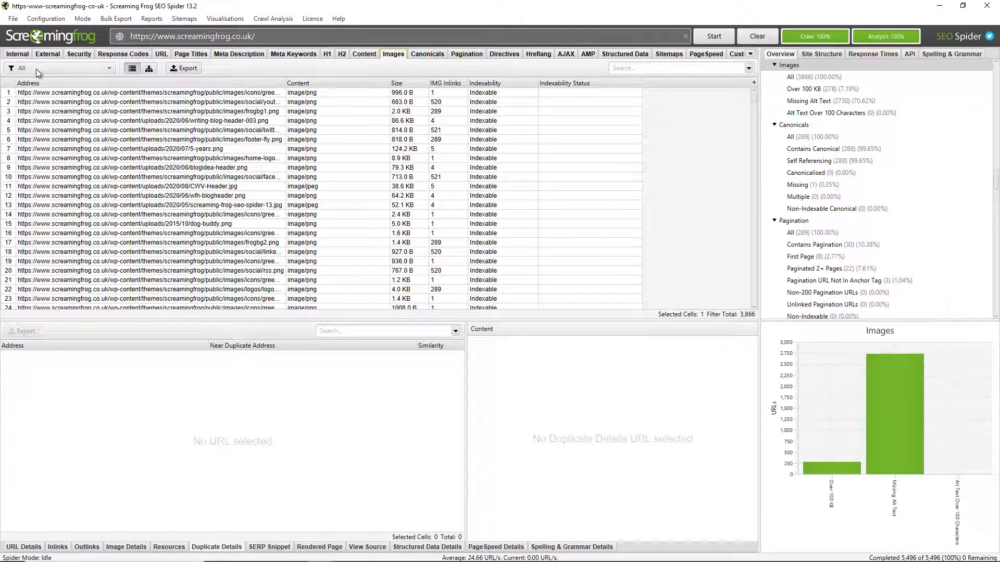
- Filter images to Missing Alt Text and see which pages use 5-years.png
left_click(36, 69)
left_click(37, 110)
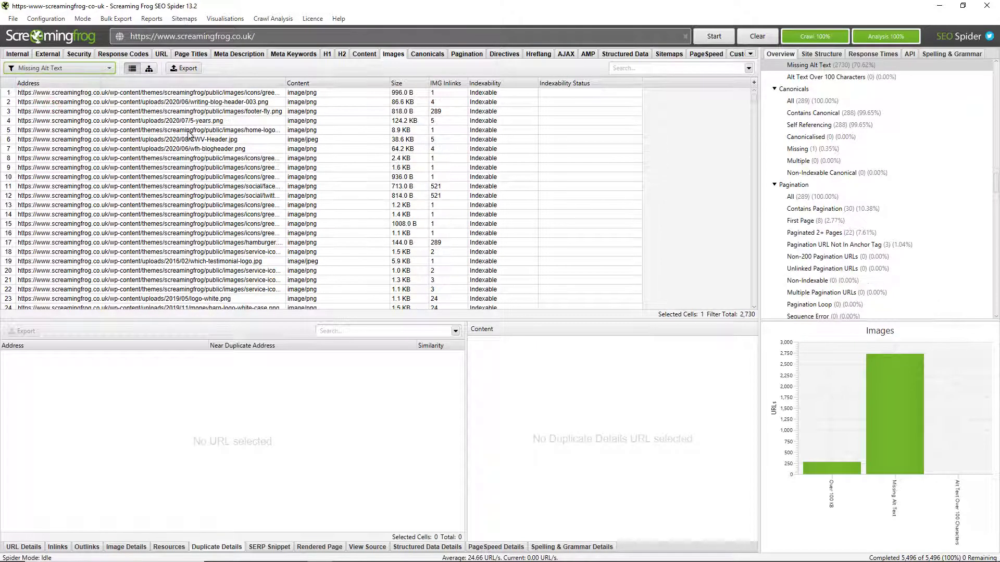
left_click(232, 121)
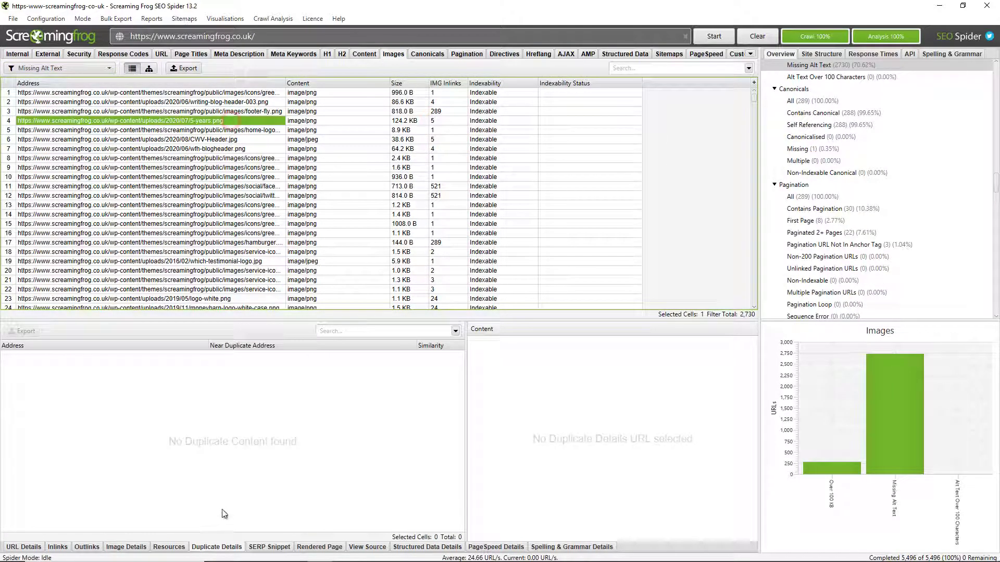
left_click(140, 547)
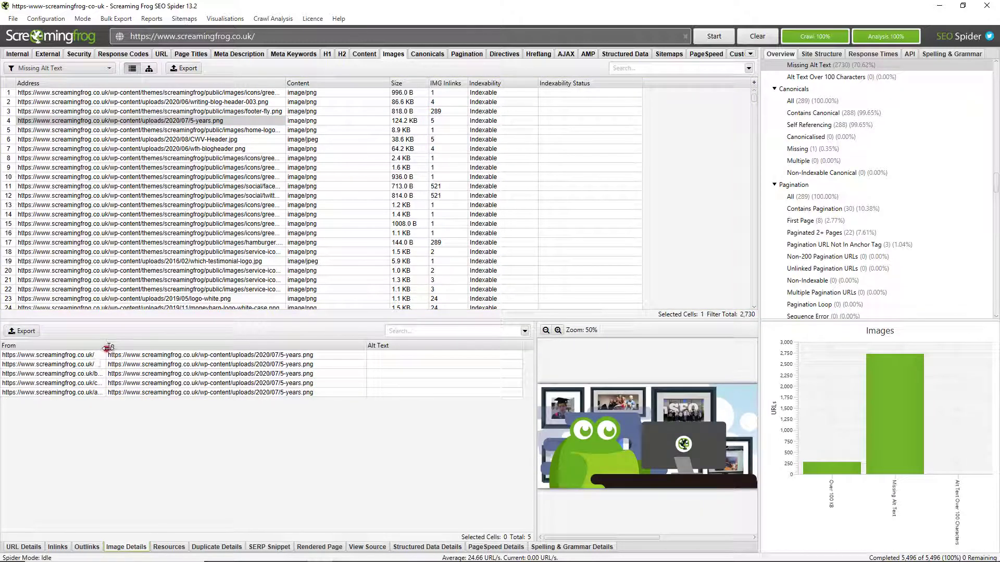
left_click_drag(106, 346, 192, 346)
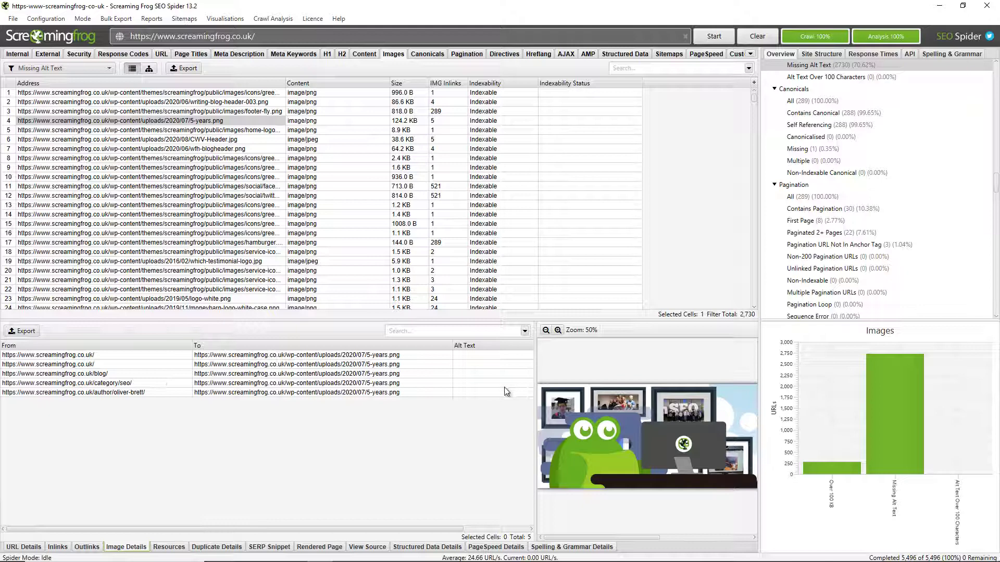
- Browse the Canonicals, Pagination and Directives results and their filter lists
left_click(430, 55)
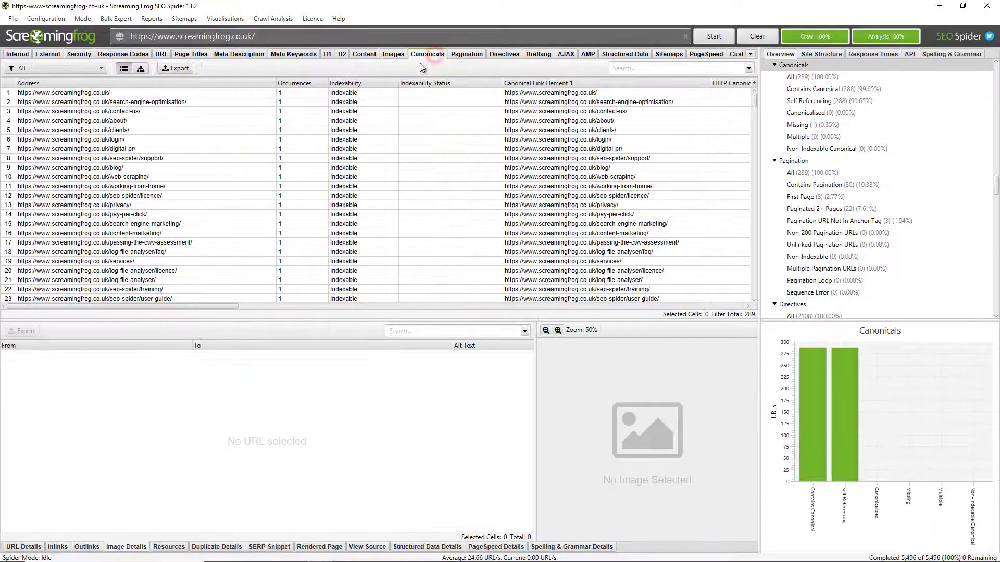
left_click(98, 69)
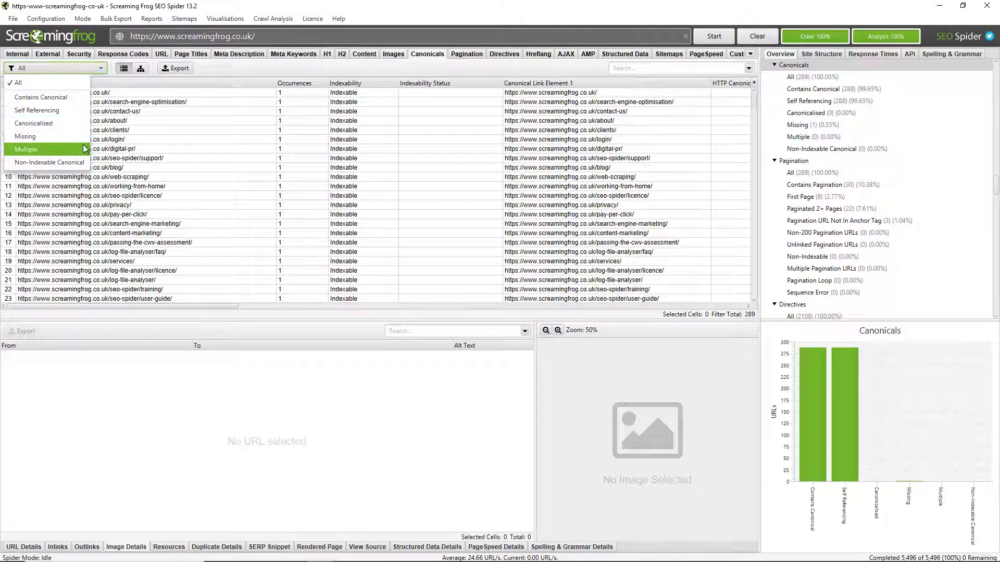
left_click(467, 55)
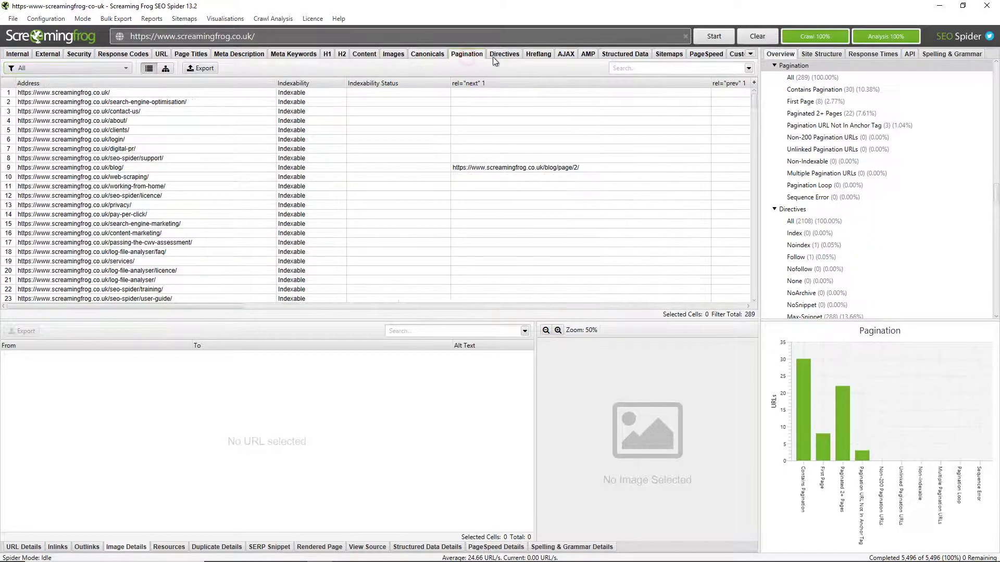
left_click(513, 56)
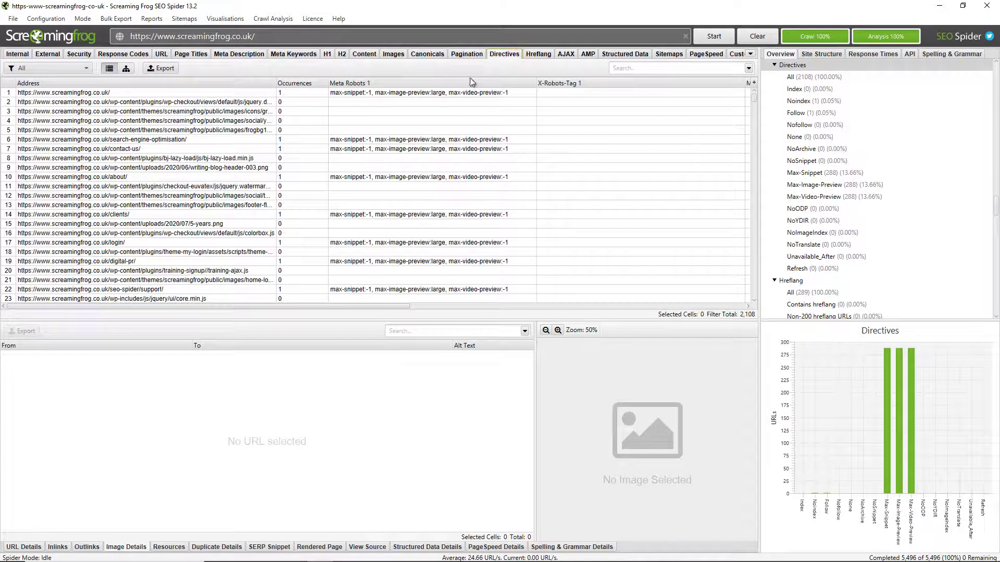
left_click(80, 69)
left_click(209, 81)
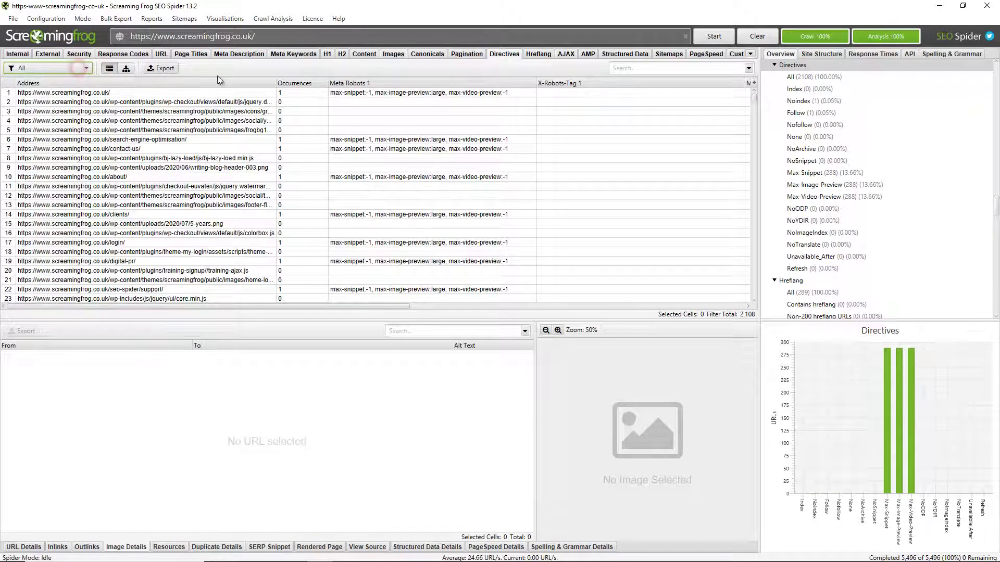
- Check the Hreflang, AMP and Structured Data results, then return to the Internal results
left_click(539, 55)
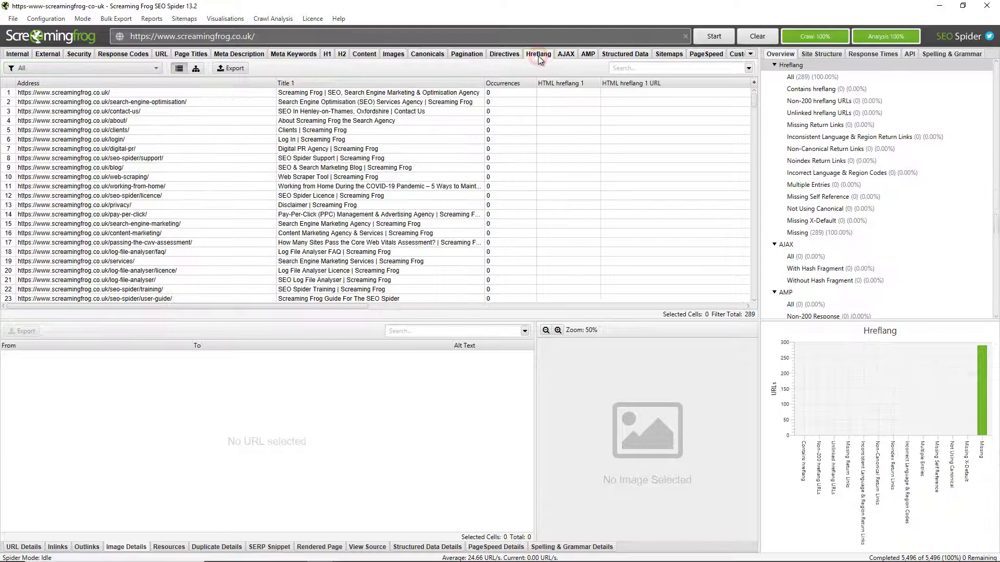
left_click(591, 55)
left_click(130, 68)
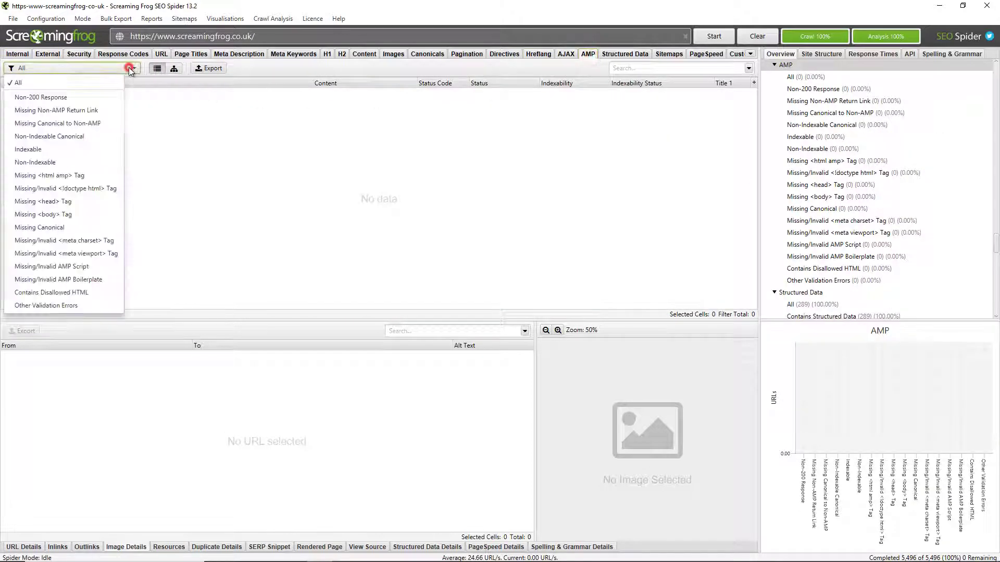
left_click(130, 70)
left_click(130, 70)
left_click(633, 55)
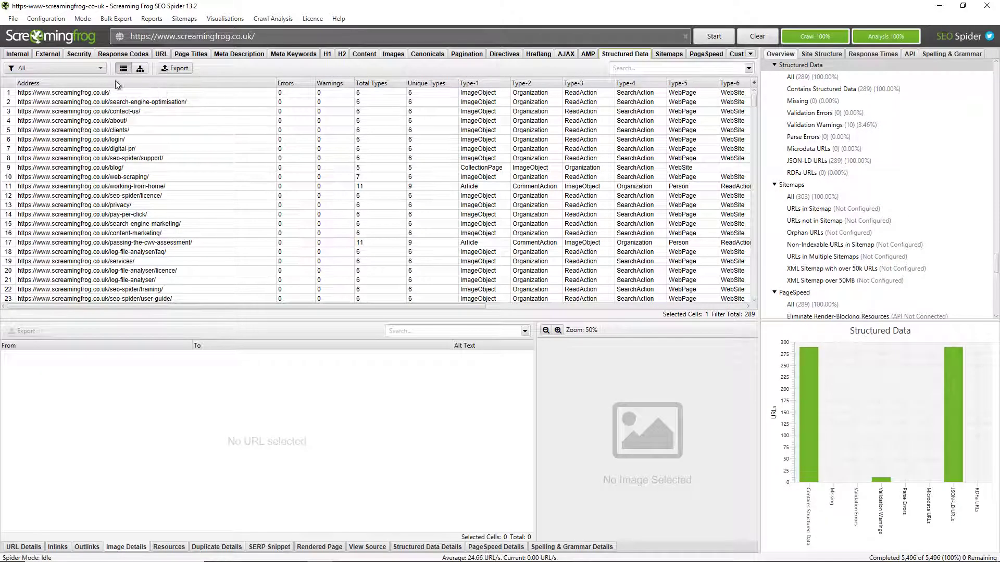
left_click(92, 68)
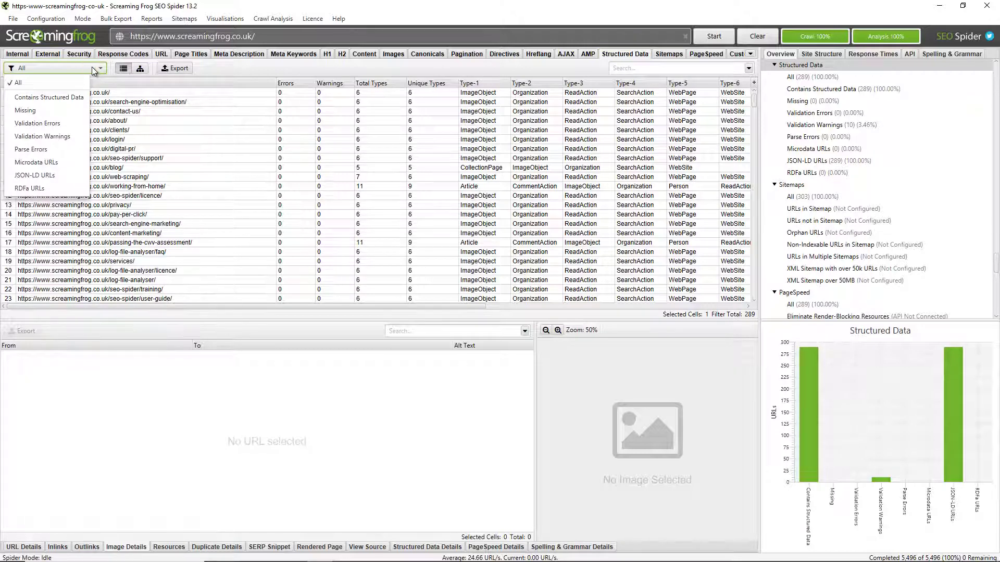
left_click(92, 68)
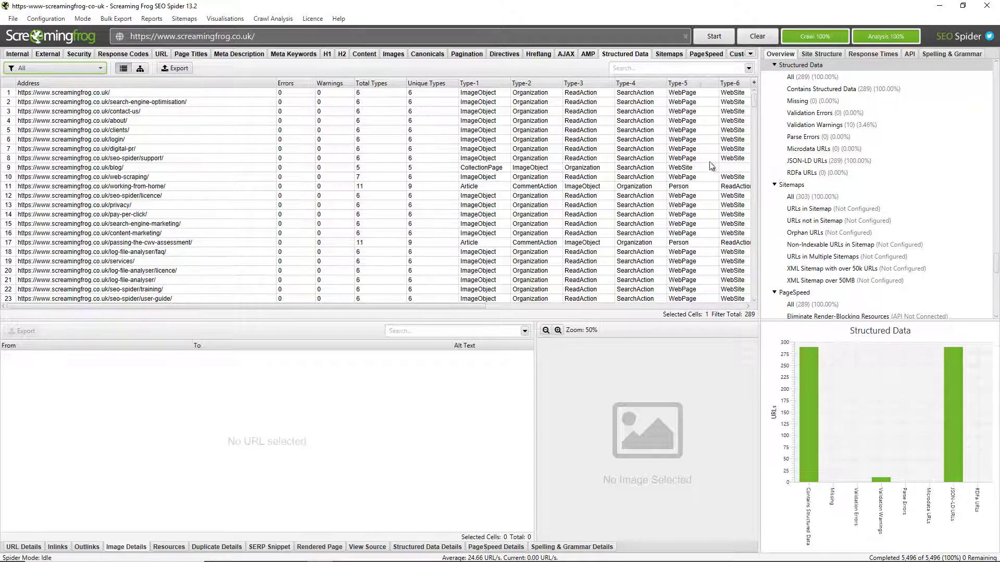
left_click(29, 56)
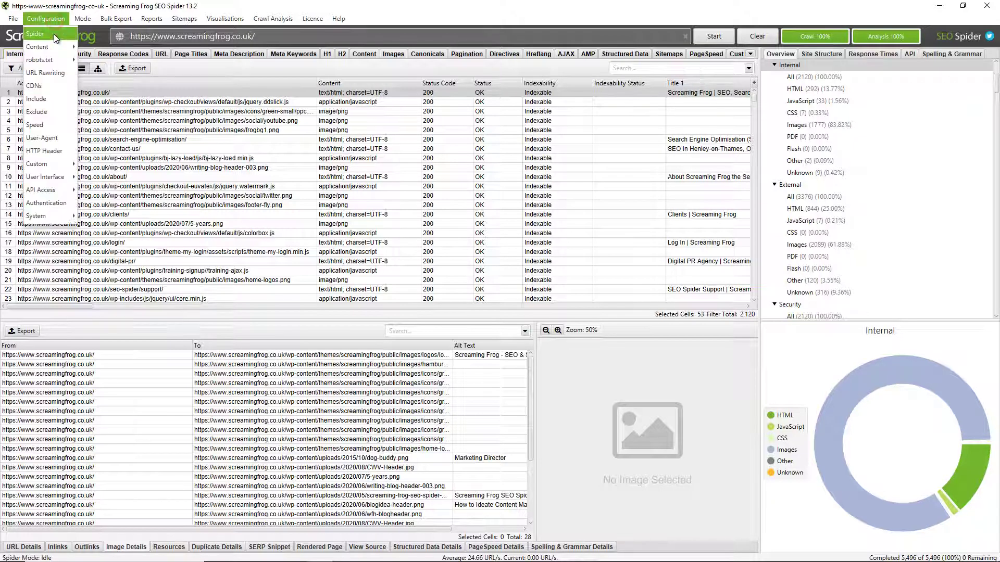
- In the spider settings, review the Limits tab and set Rendering to JavaScript
left_click(54, 33)
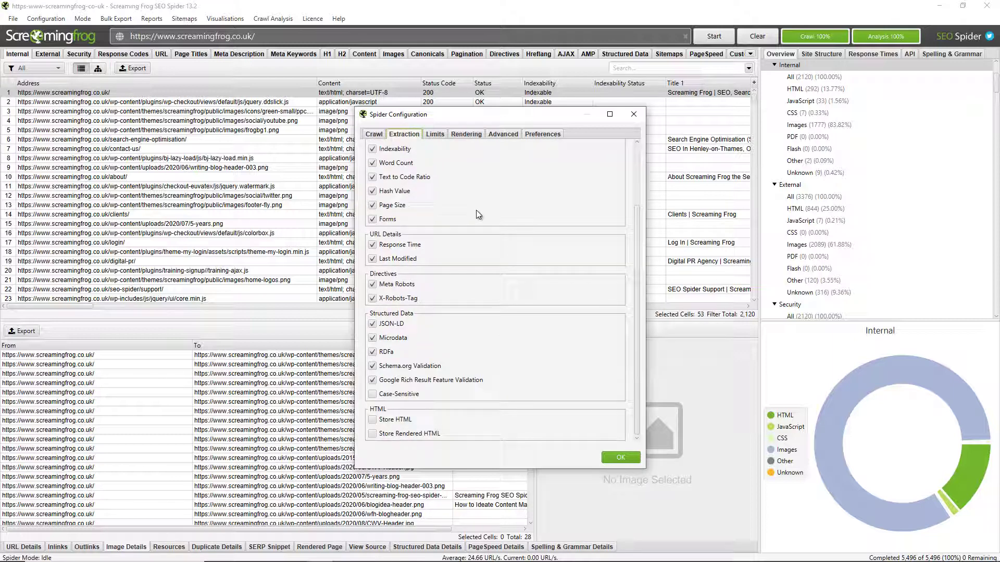
left_click(443, 136)
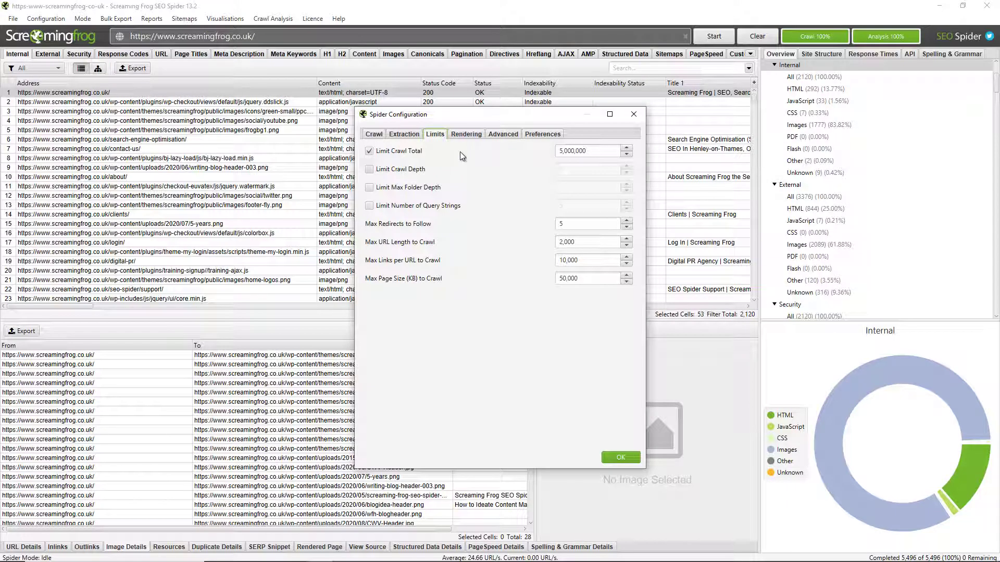
left_click(465, 135)
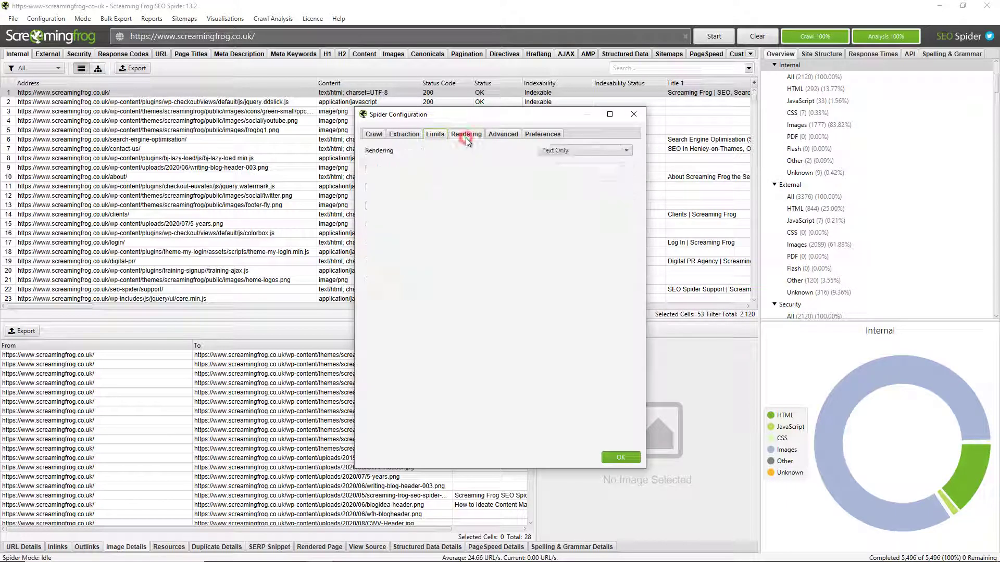
left_click(583, 151)
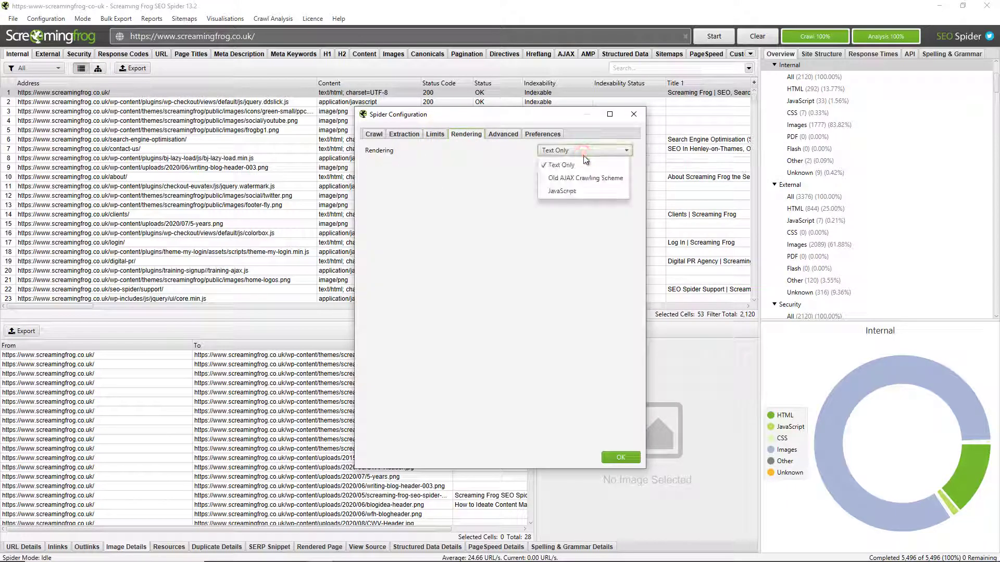
left_click(582, 191)
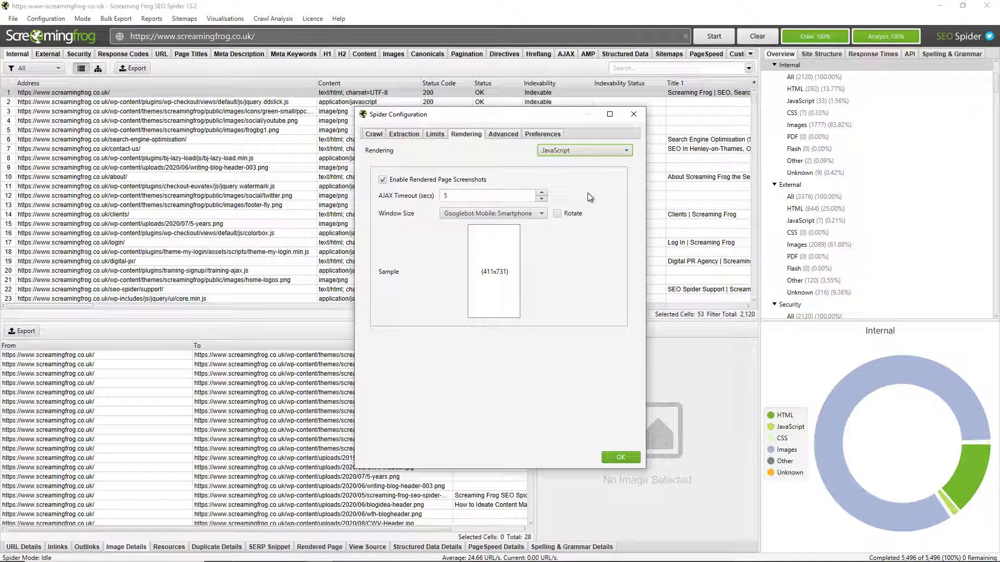
- Keep the Googlebot Mobile: Smartphone window size, review Advanced and Preferences, and close the settings
left_click(535, 216)
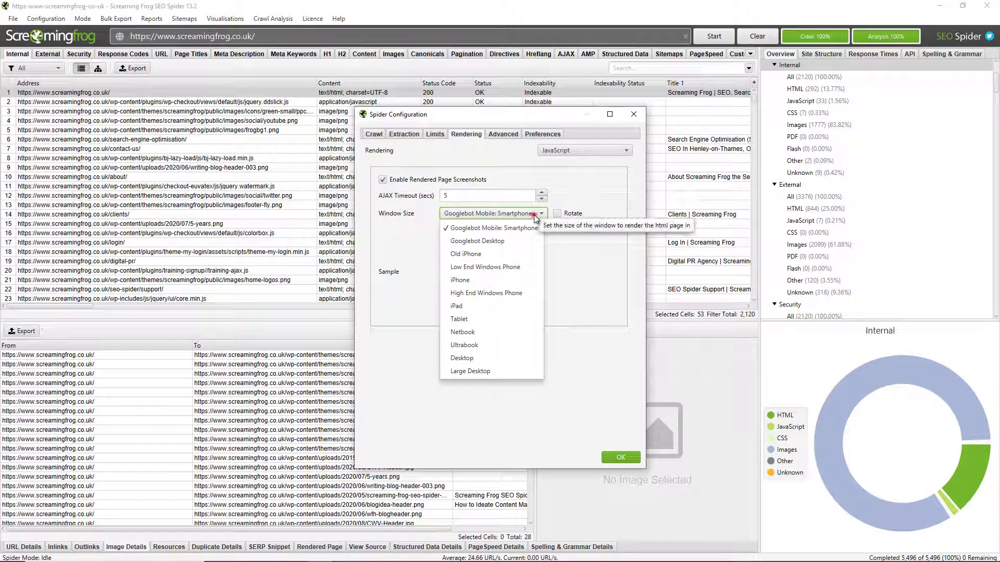
left_click(535, 215)
left_click(535, 215)
left_click(535, 215)
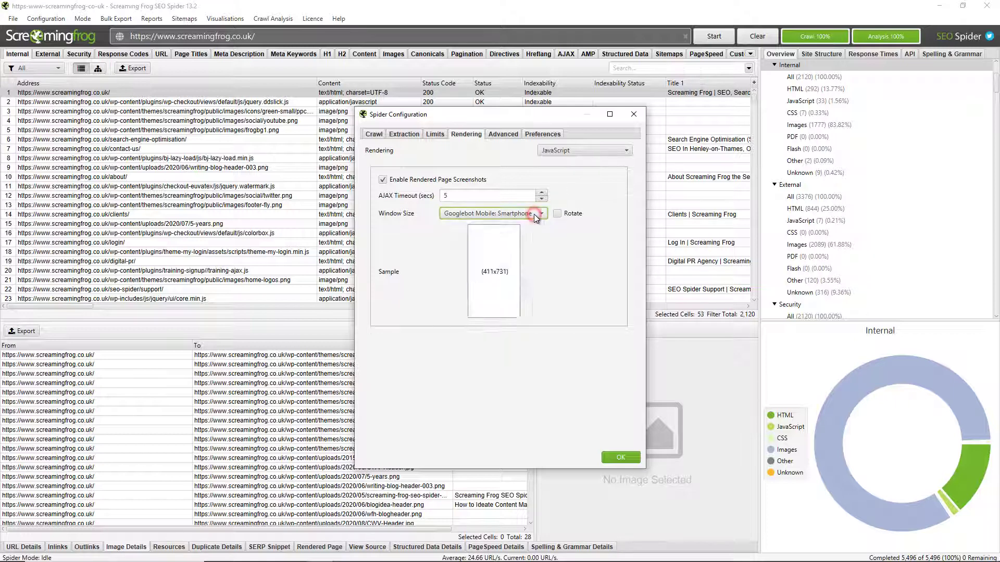
left_click(512, 137)
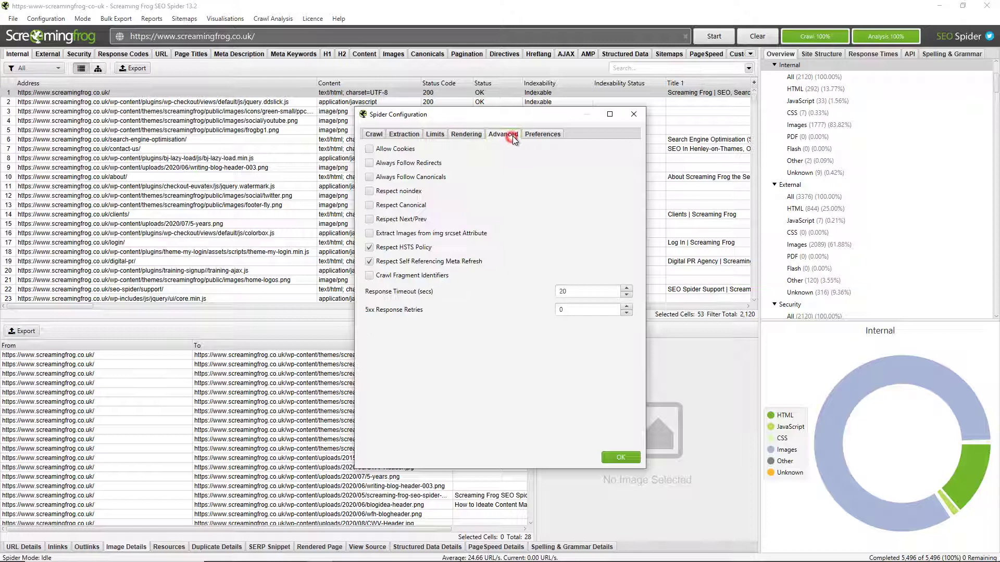
left_click(542, 134)
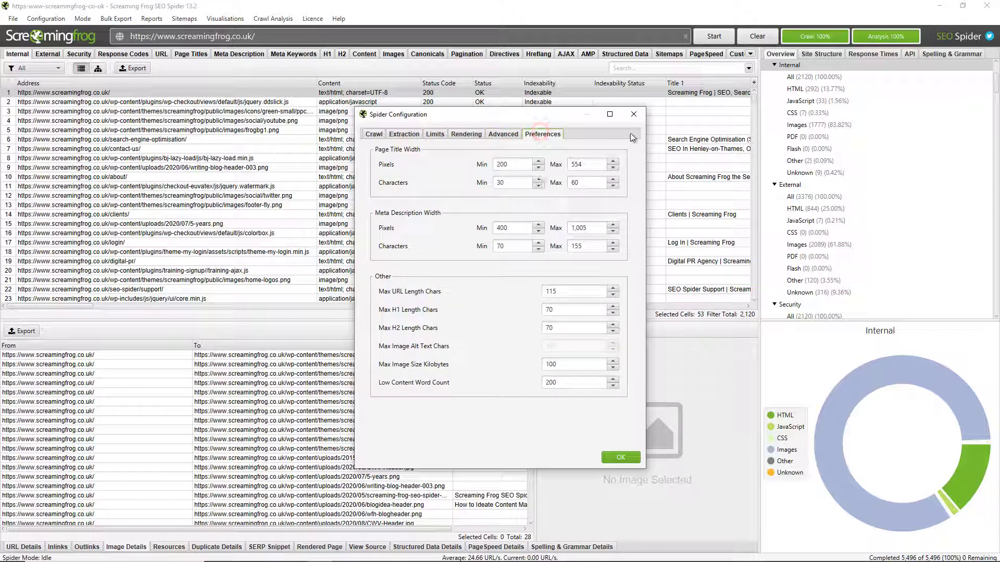
left_click(633, 114)
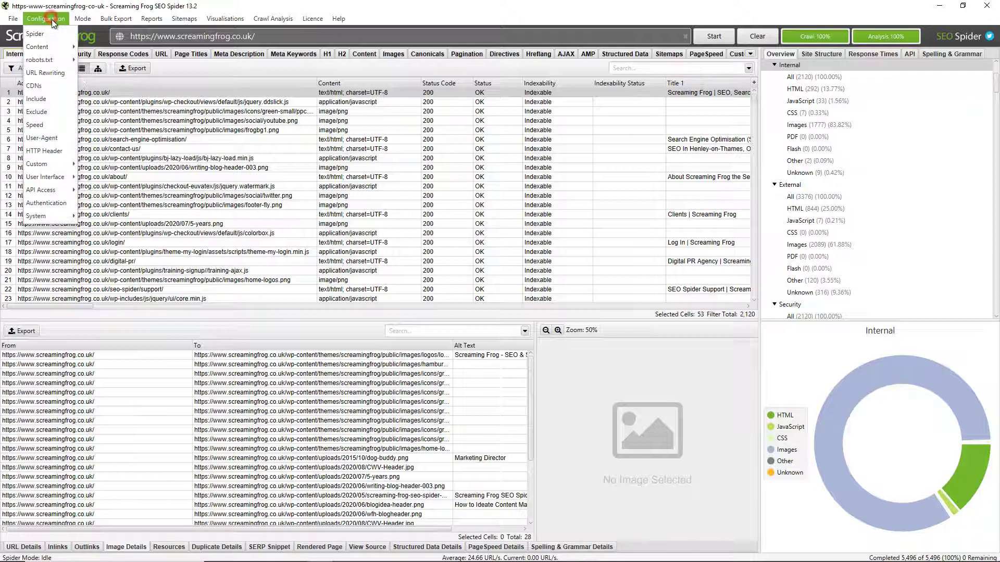
mouse_move(57, 64)
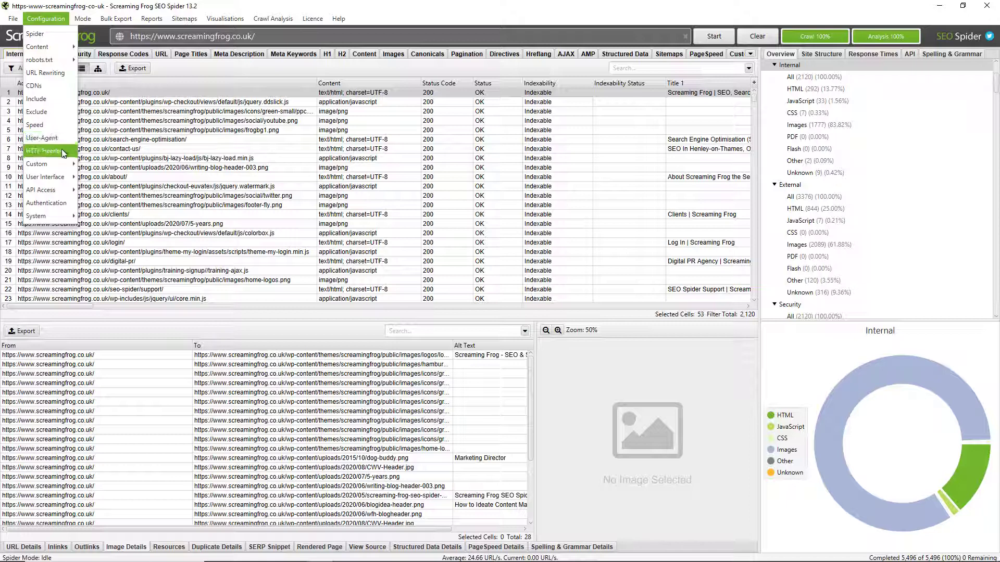
mouse_move(62, 163)
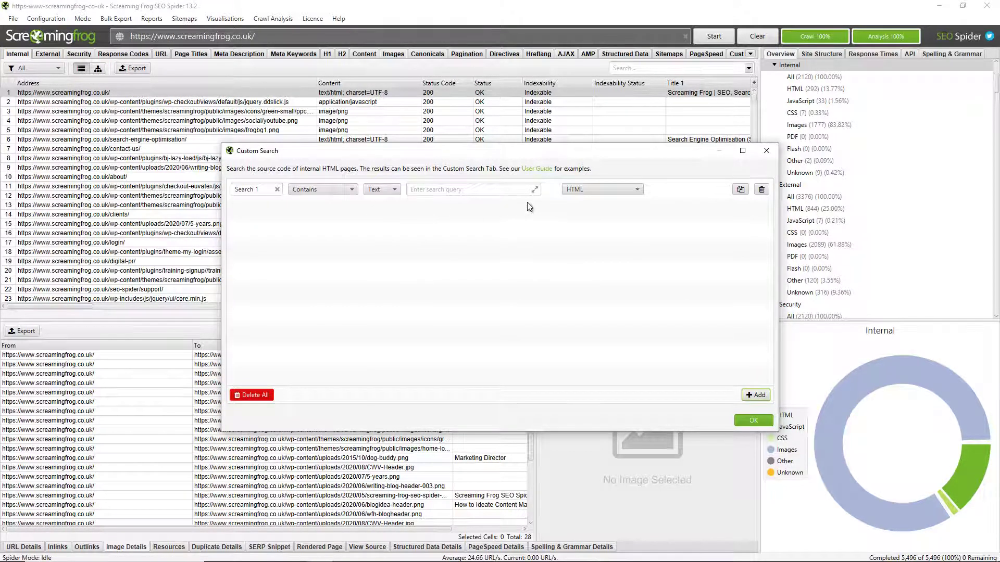
left_click(535, 190)
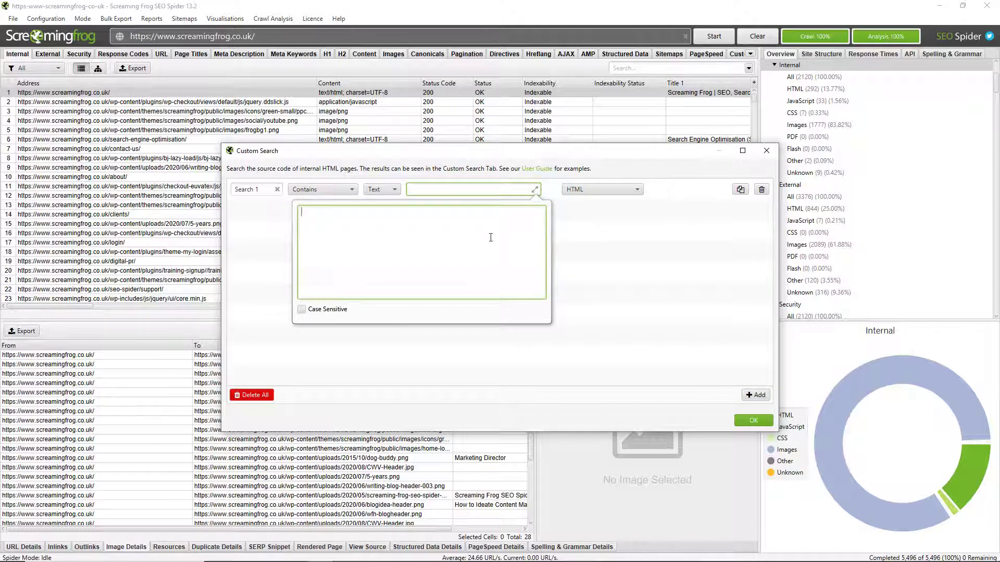
left_click(602, 190)
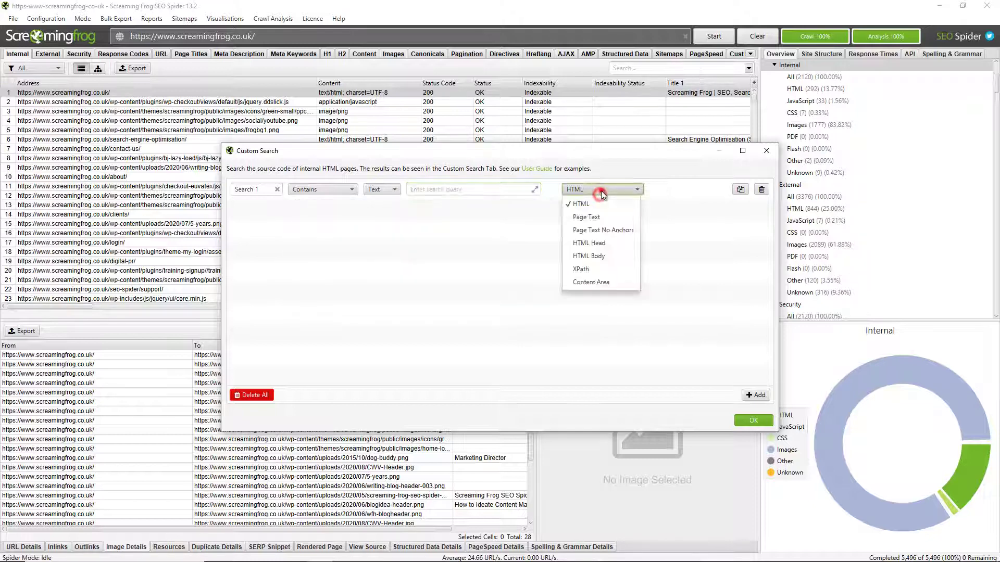
left_click(604, 244)
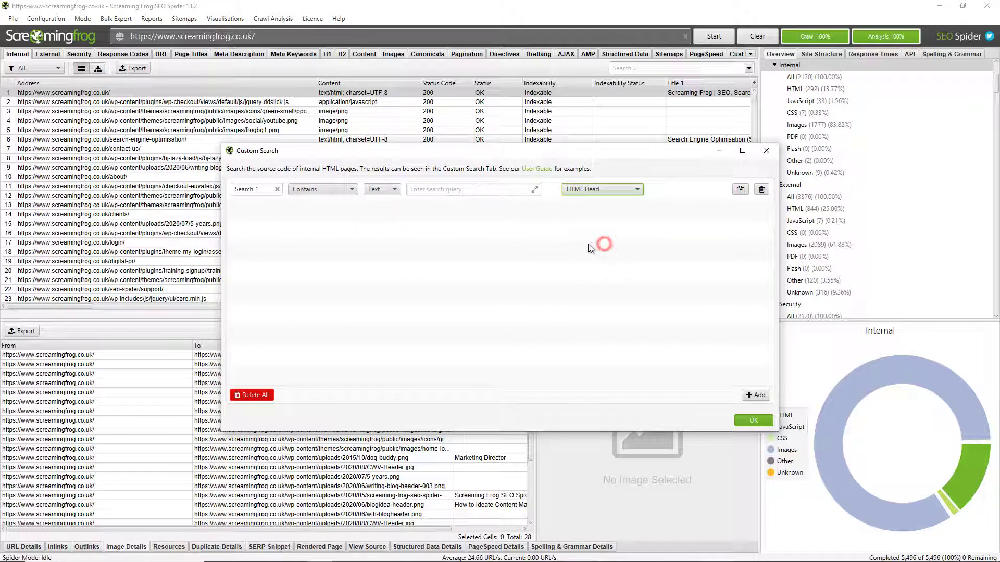
left_click(307, 190)
left_click(317, 217)
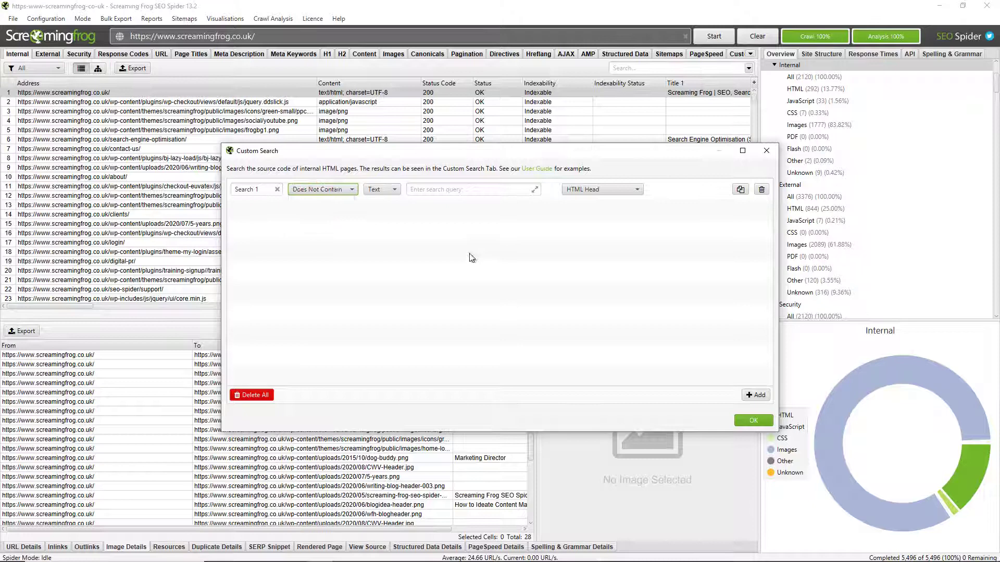
left_click(761, 189)
left_click(766, 151)
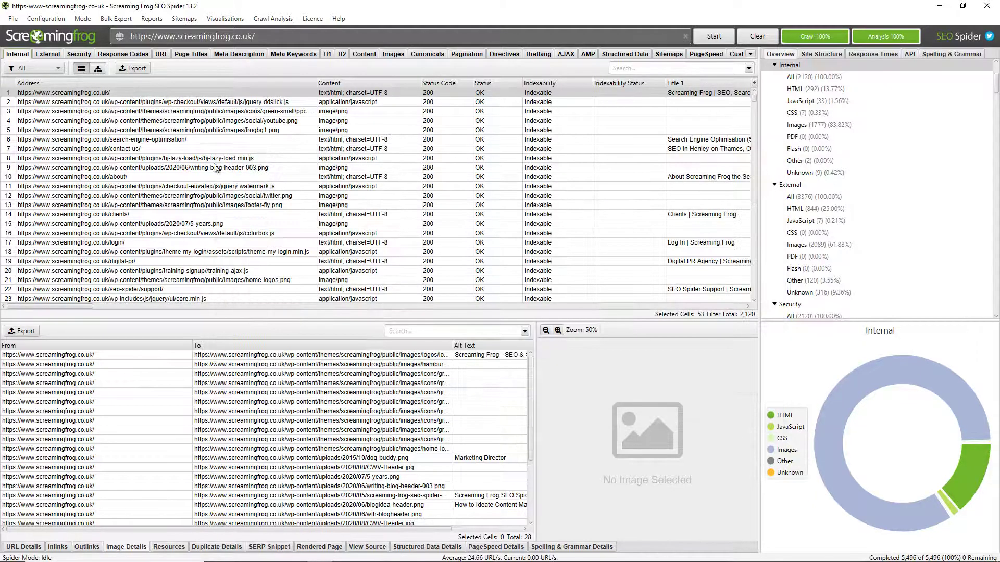
left_click(46, 19)
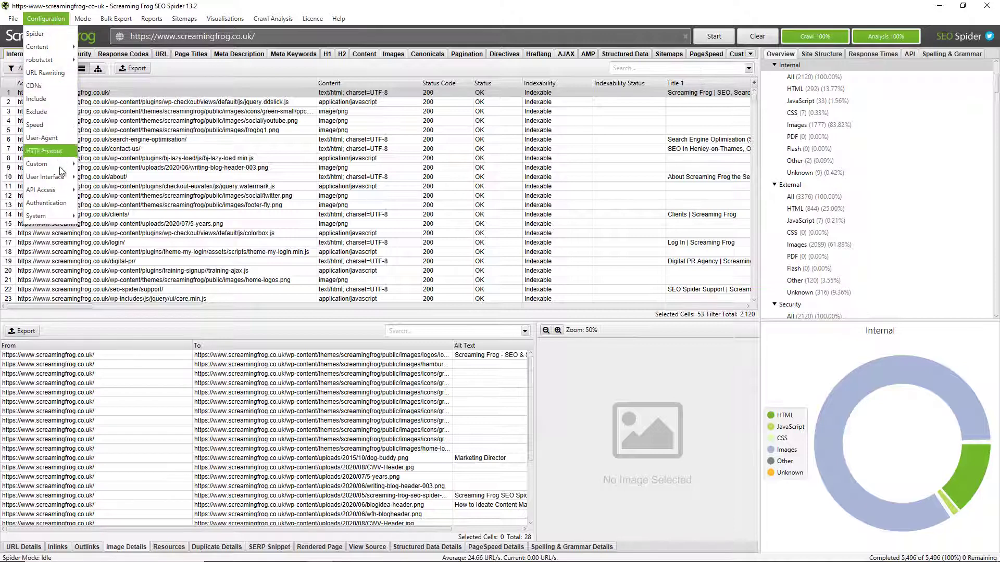
mouse_move(68, 164)
left_click(94, 179)
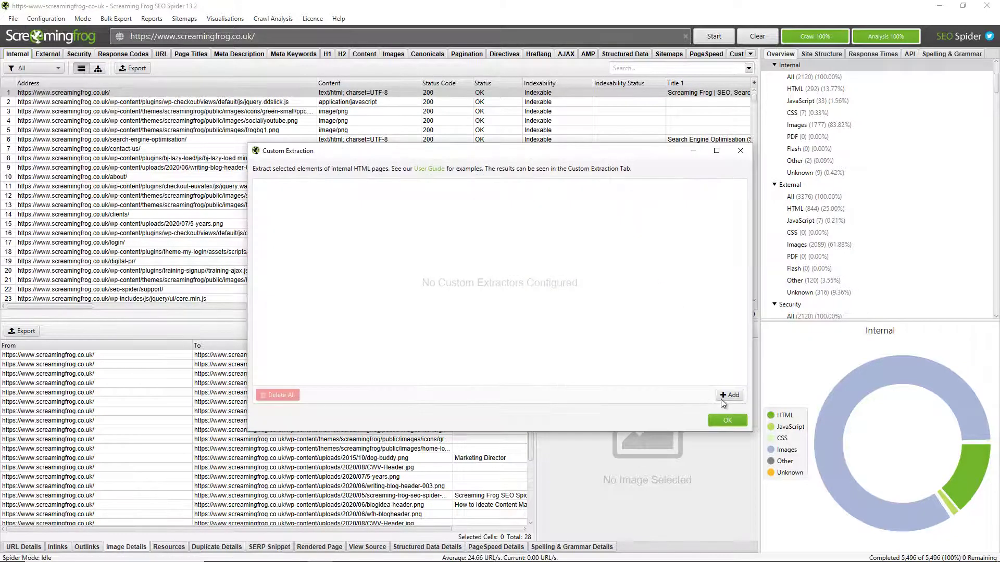
left_click(729, 395)
left_click(469, 189)
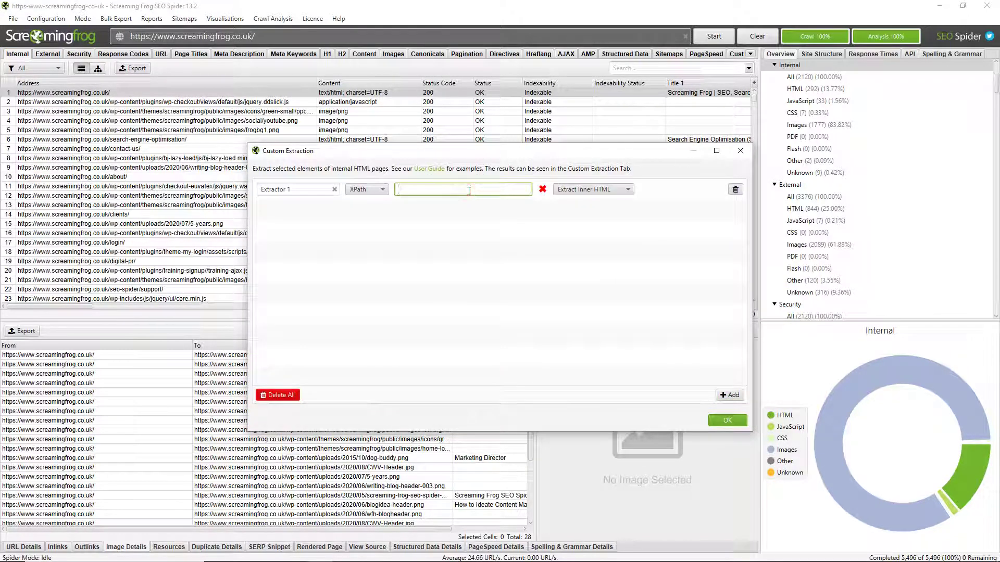
type("//h3")
left_click(727, 397)
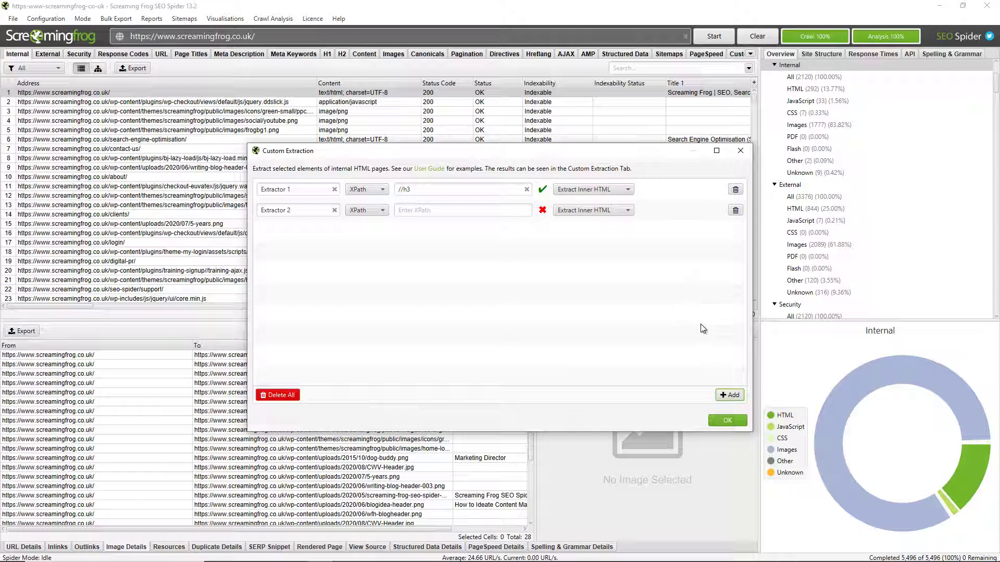
left_click(737, 211)
left_click(737, 191)
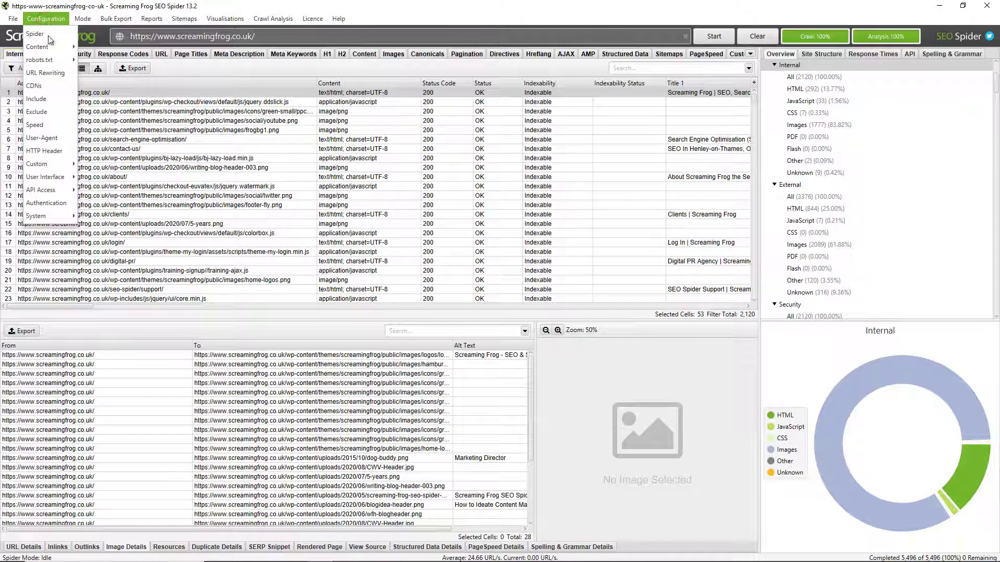
- Open Google Analytics API access, choose a saved account and connect to it
mouse_move(50, 194)
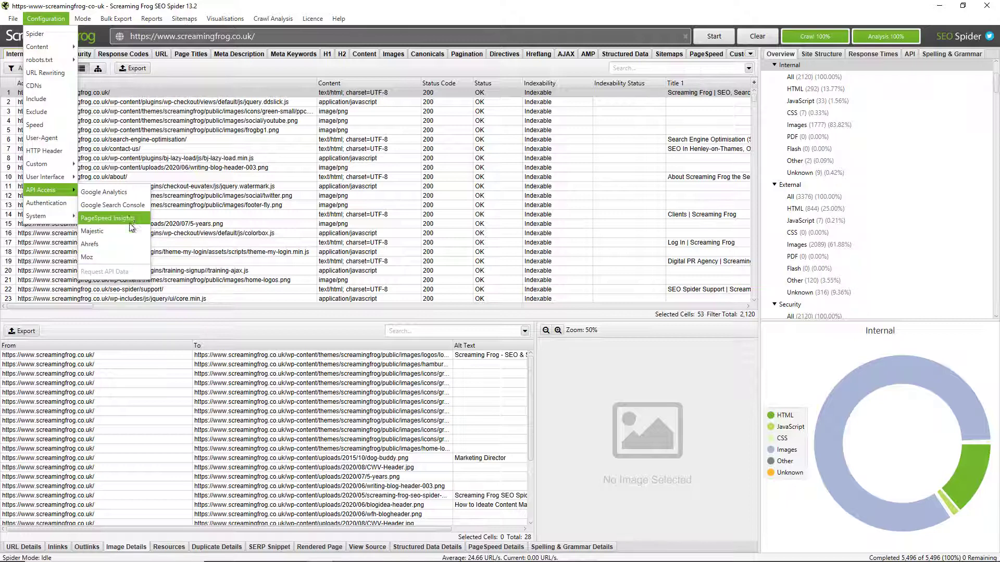
left_click(131, 197)
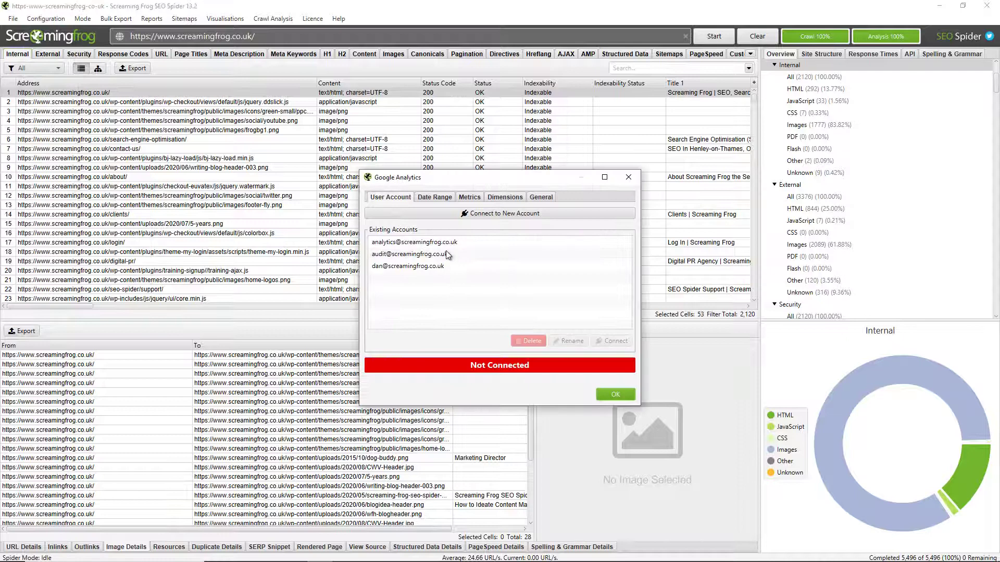
left_click(447, 243)
left_click(627, 341)
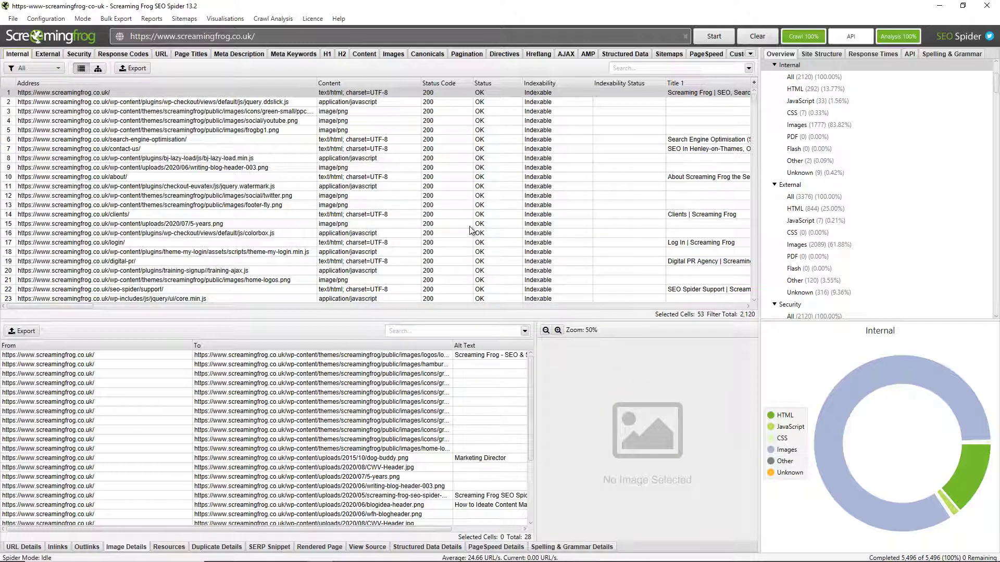
- Browse the Configuration menu's API Access, Authentication and System submenus, then select the search-engine-optimisation page
left_click(46, 19)
mouse_move(59, 189)
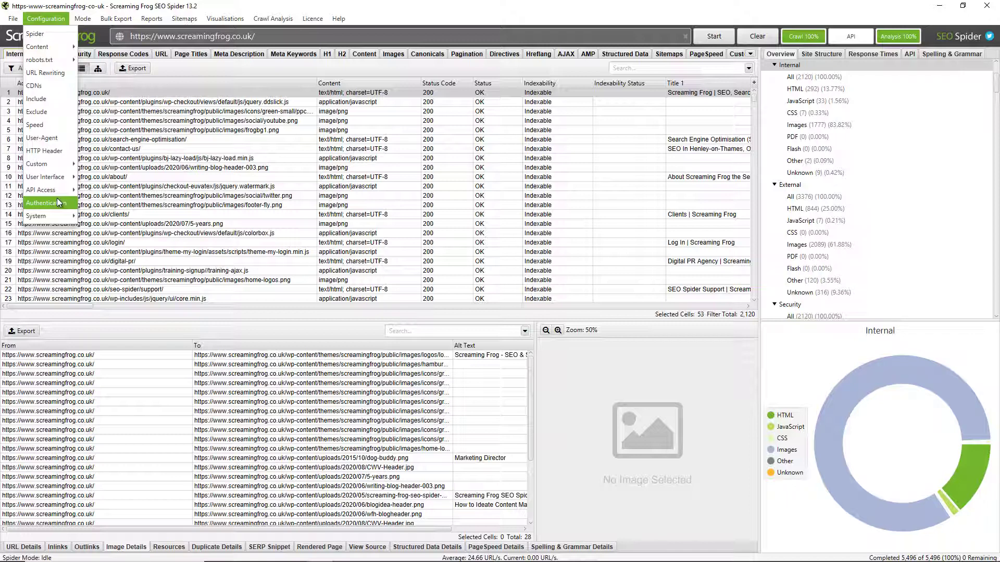
mouse_move(61, 215)
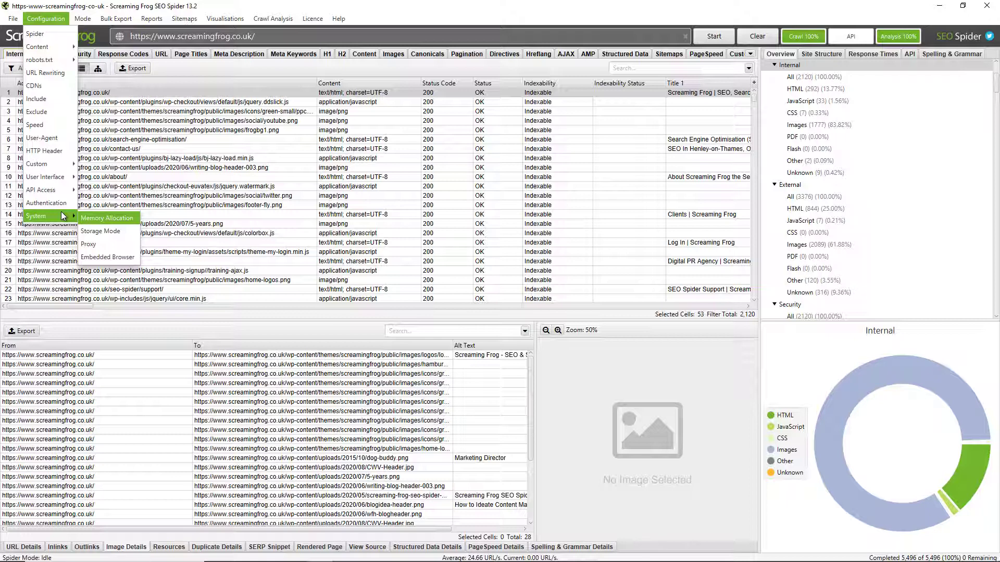
left_click(197, 140)
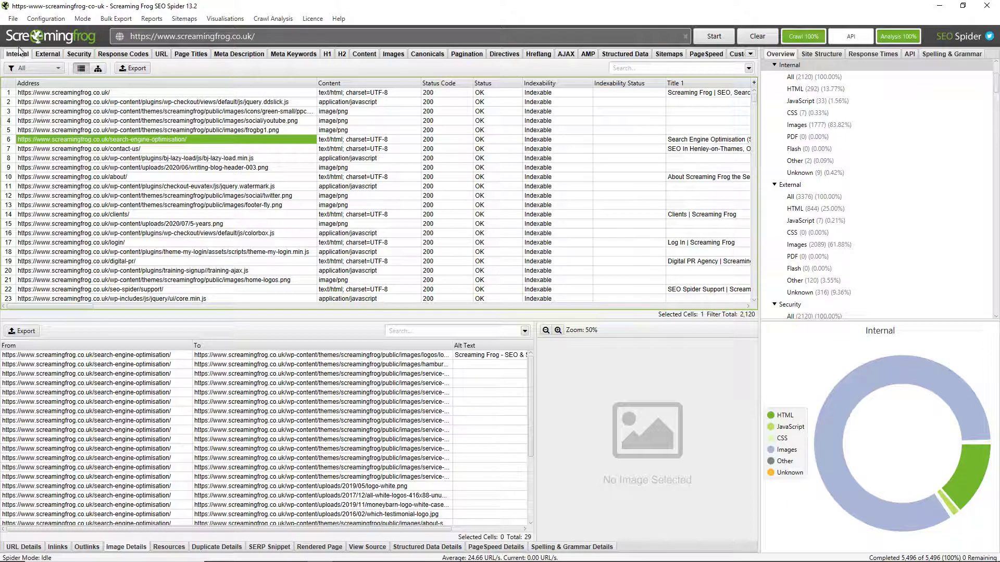
- Open crawl scheduling and add a new scheduled crawl task
left_click(12, 18)
left_click(46, 18)
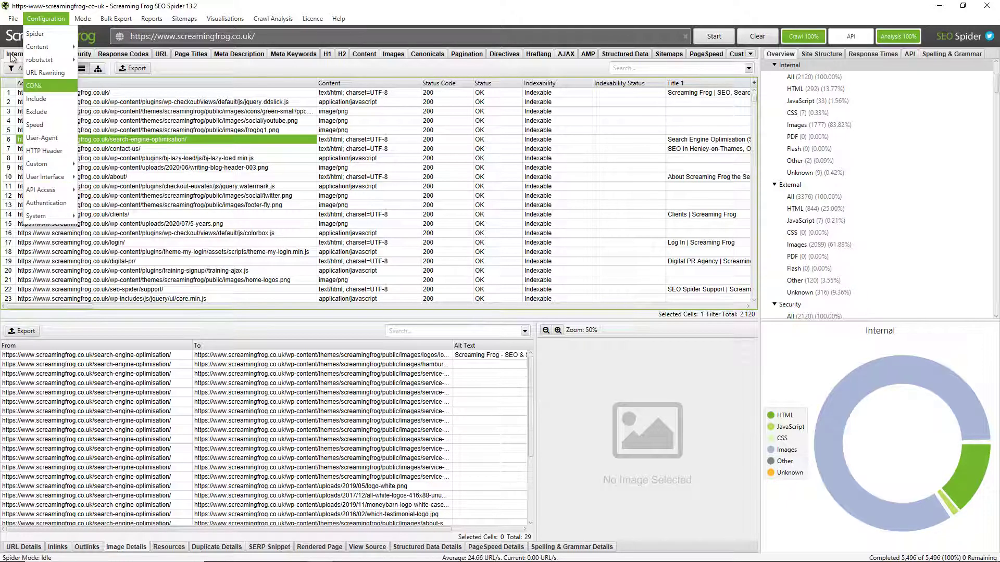
left_click(12, 18)
left_click(45, 185)
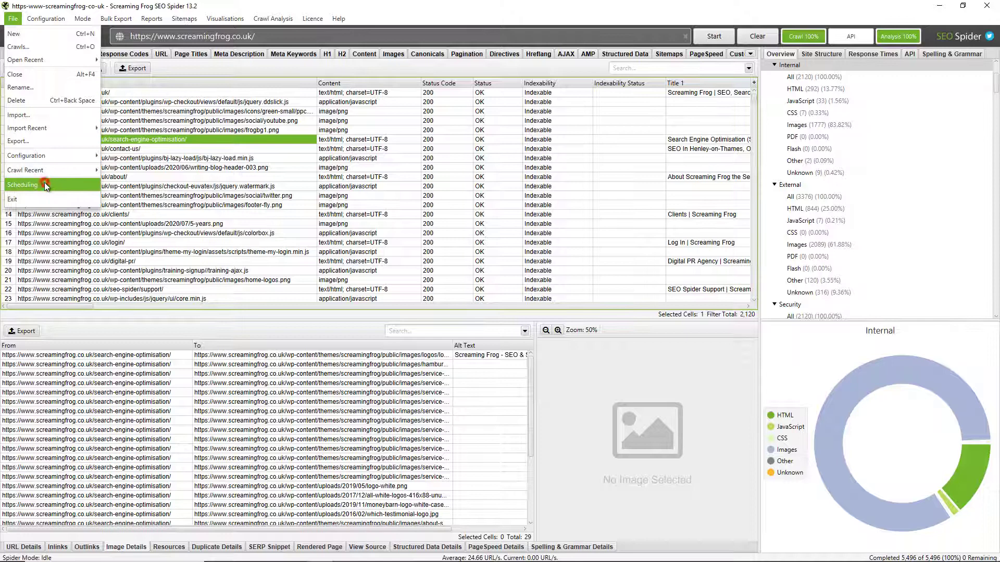
left_click(609, 190)
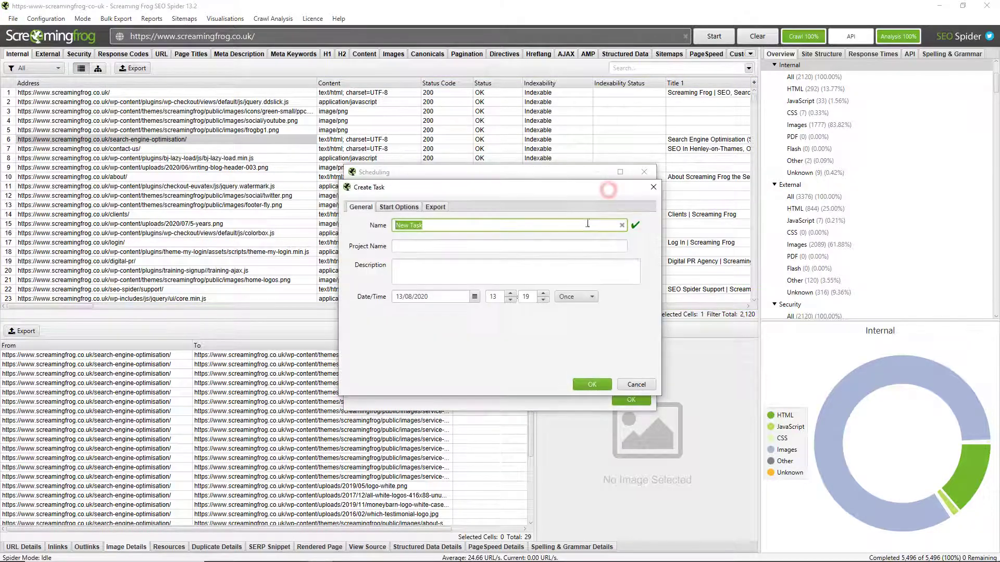
- Keep the task running once, check its Start Options, then browse the File and Mode menus
left_click(576, 297)
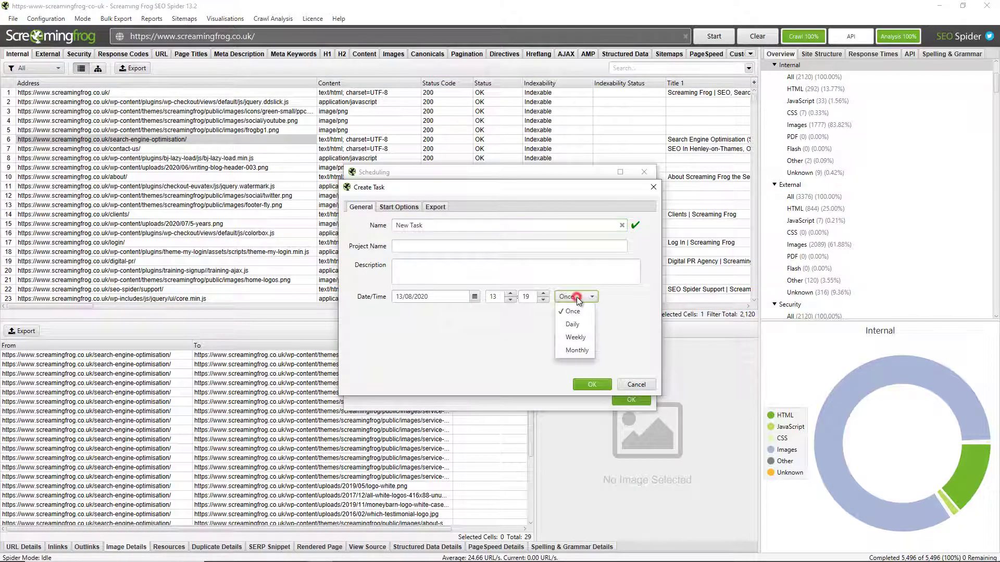
left_click(576, 297)
left_click(399, 207)
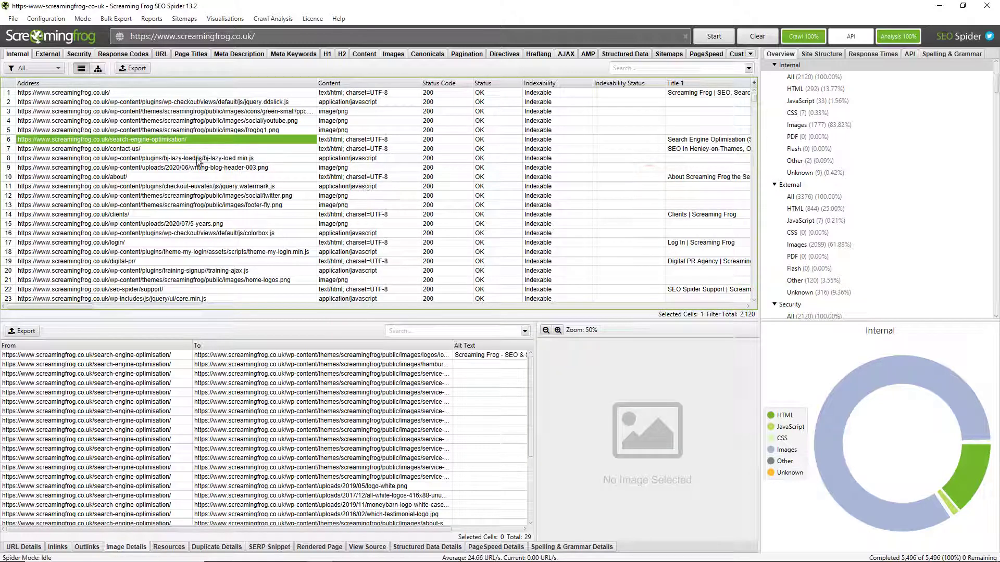
left_click(14, 19)
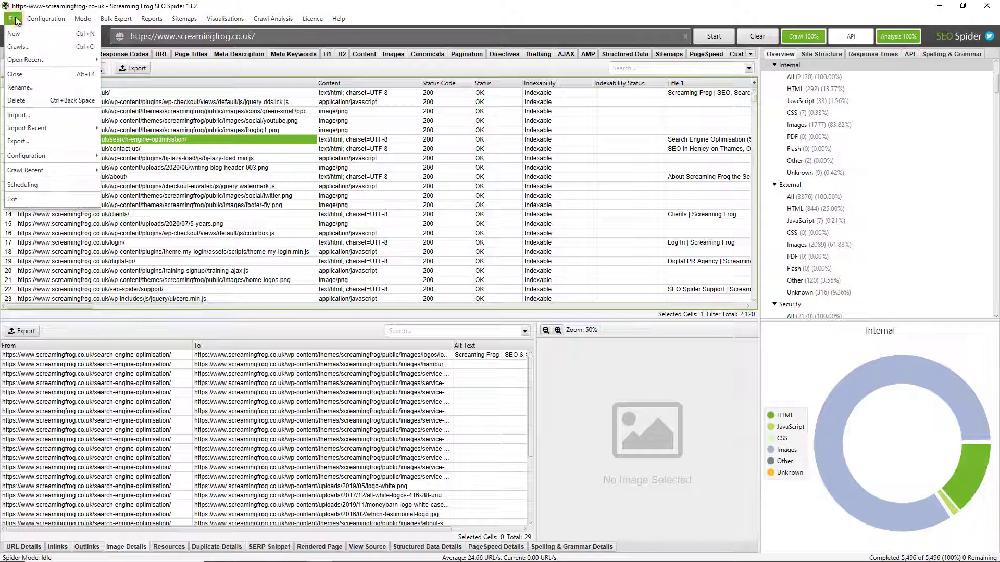
mouse_move(86, 20)
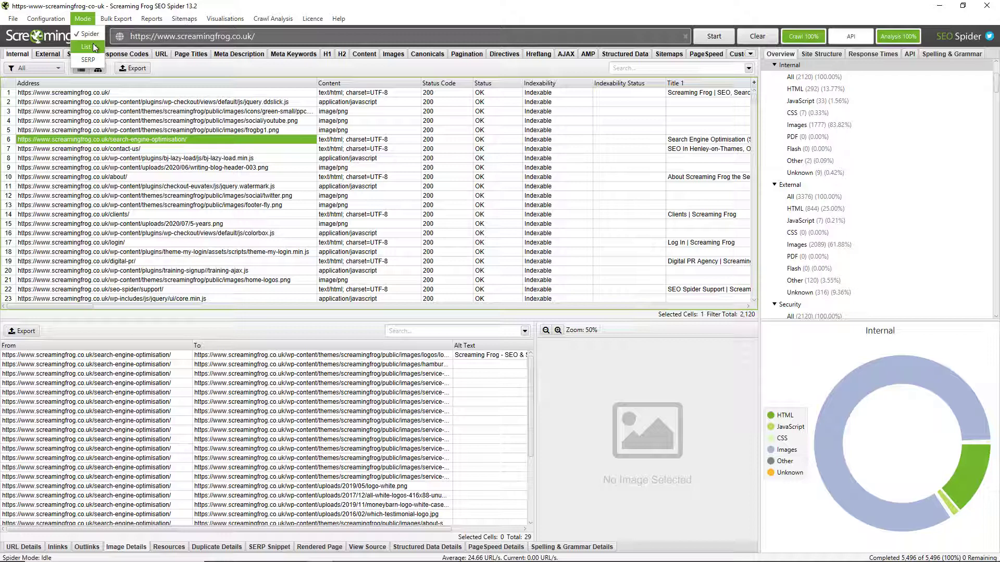
- Filter Response Codes to Client Error (4xx) and view the inlinks to the broken brightonseo.com URL
mouse_move(130, 23)
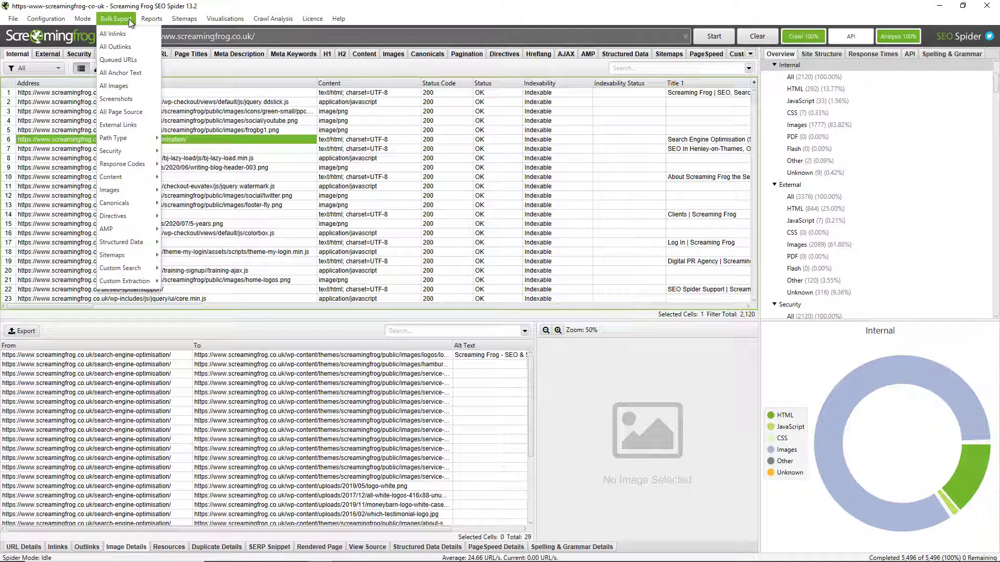
left_click(214, 71)
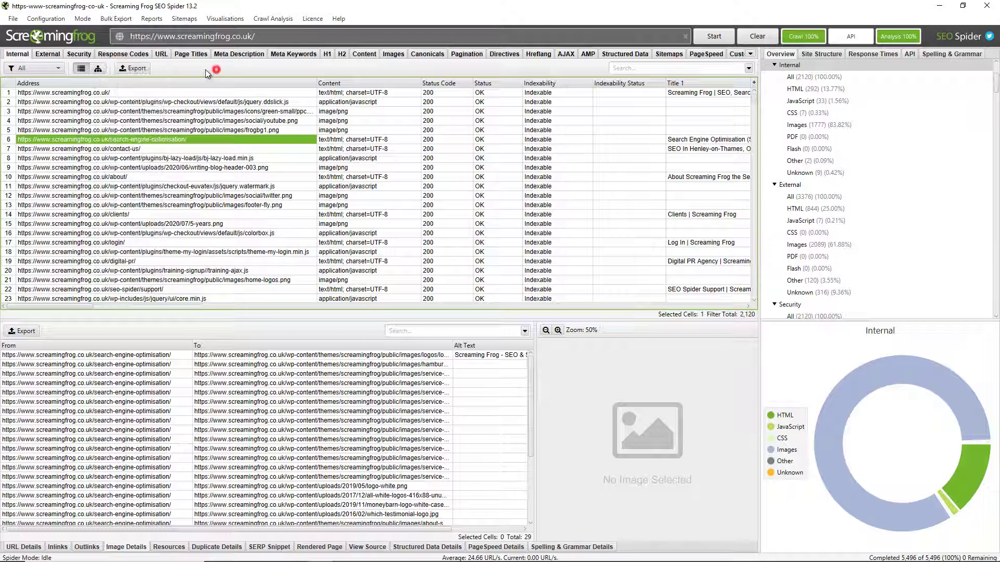
left_click(140, 54)
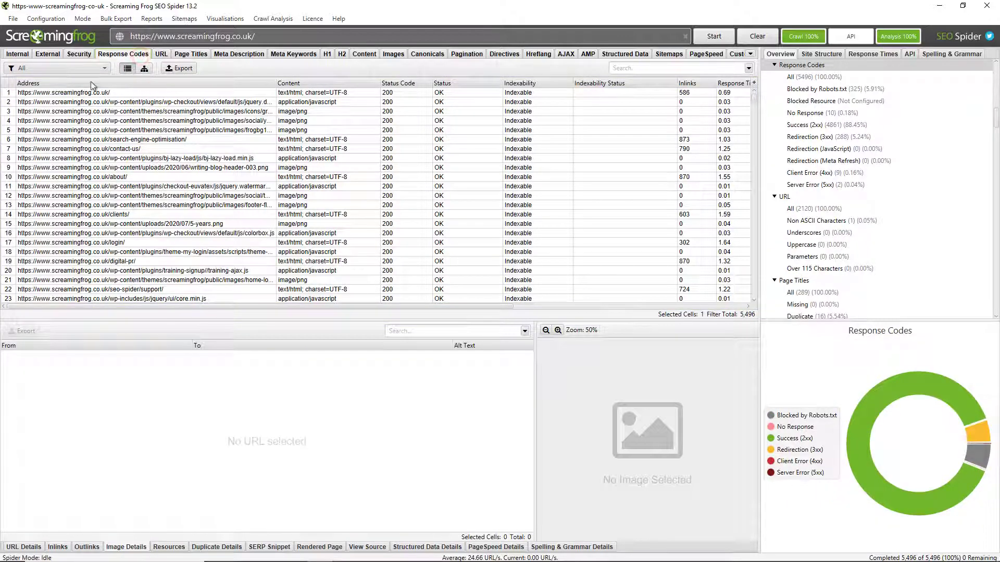
left_click(101, 69)
left_click(69, 188)
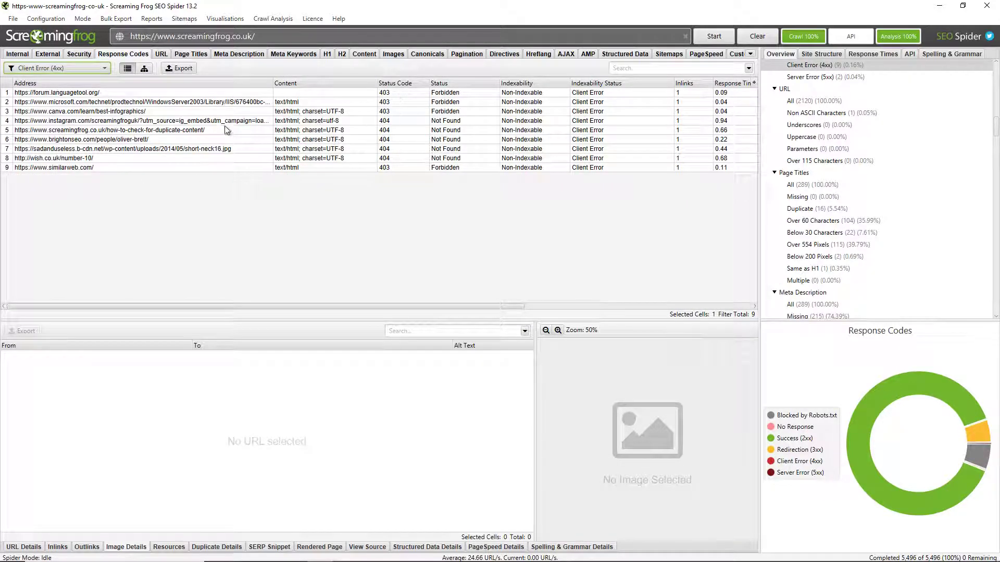
left_click(184, 139)
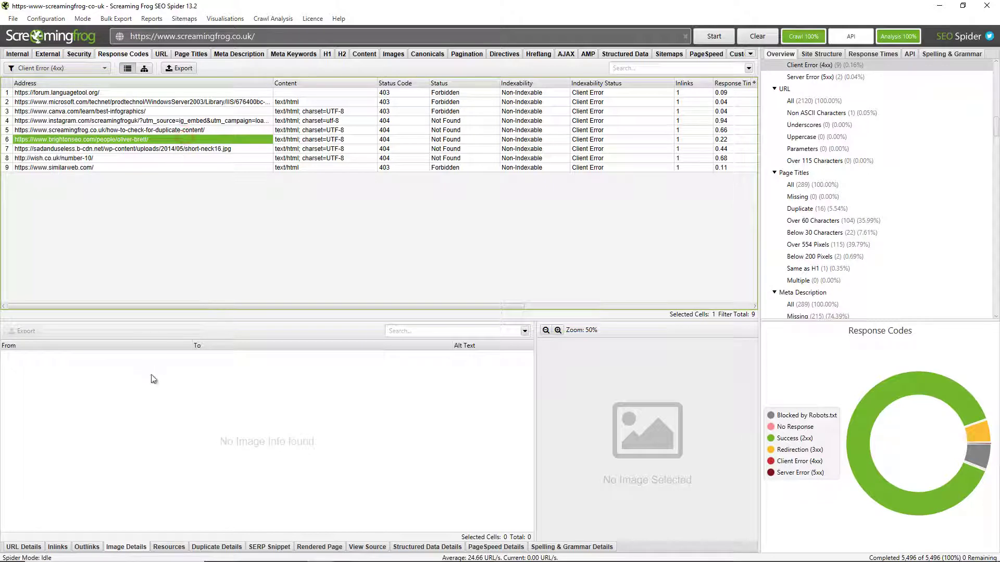
left_click(57, 547)
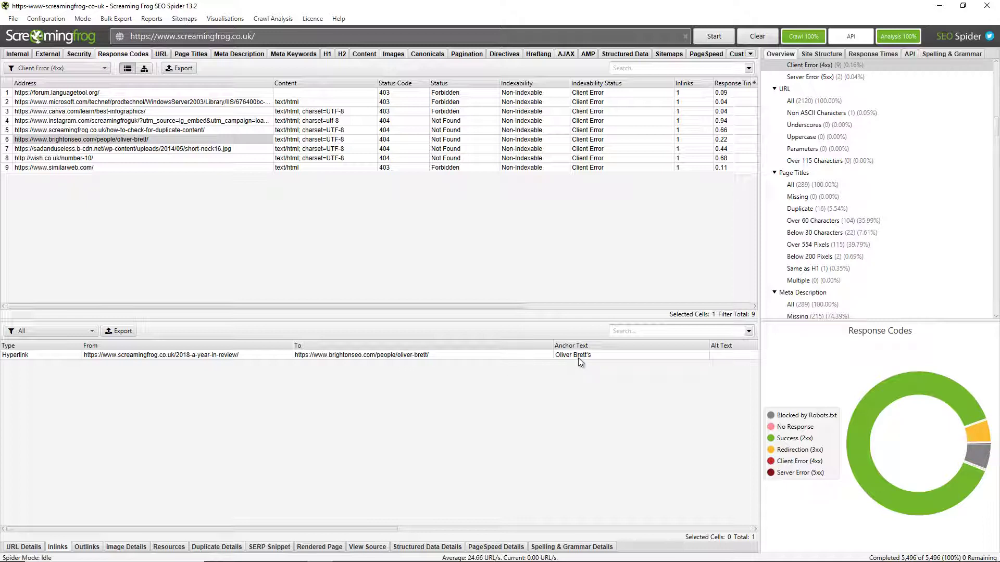
left_click(188, 355)
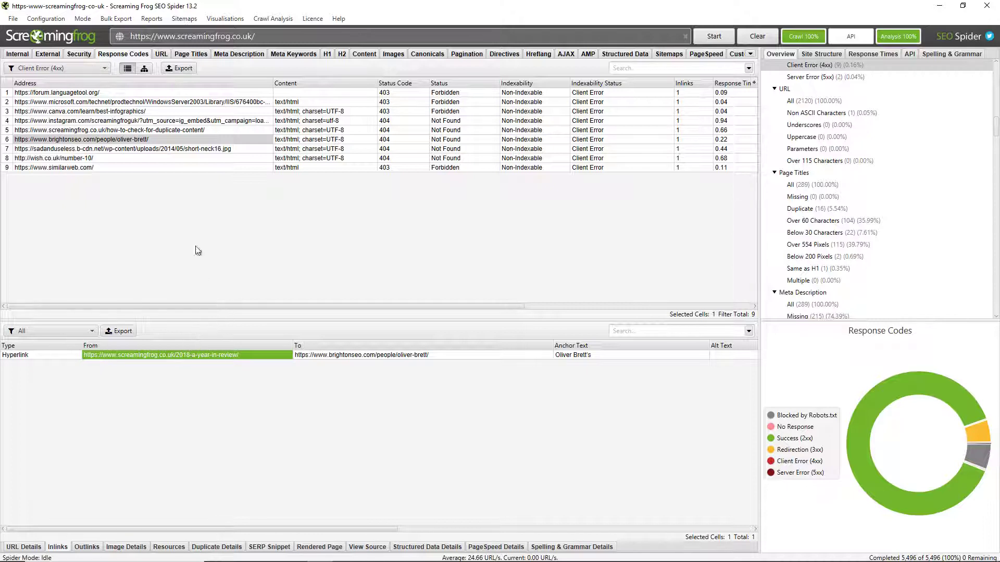
- Browse the Bulk Export Response Codes options, check the broken instagram URL, and open the filter list
left_click(127, 17)
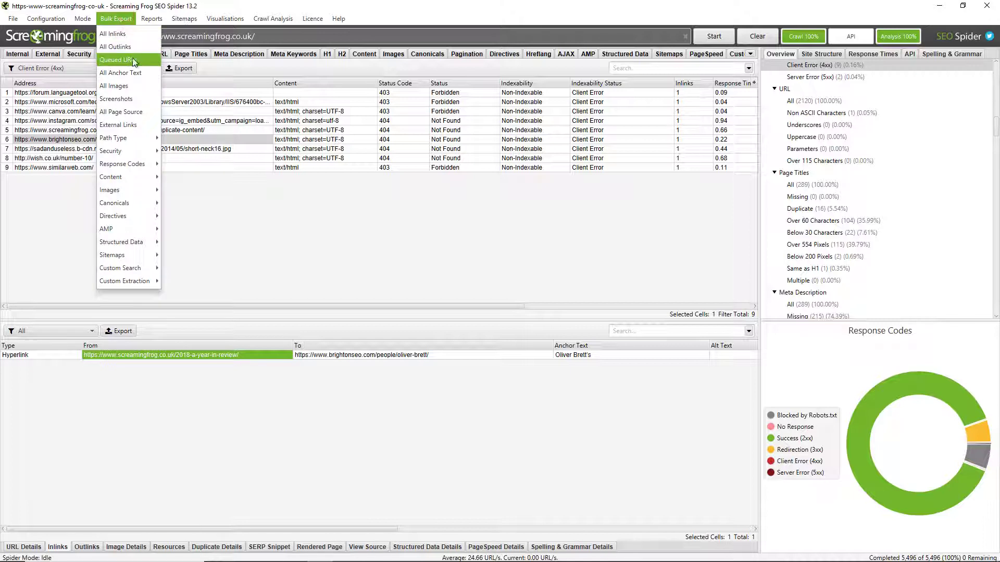
mouse_move(137, 162)
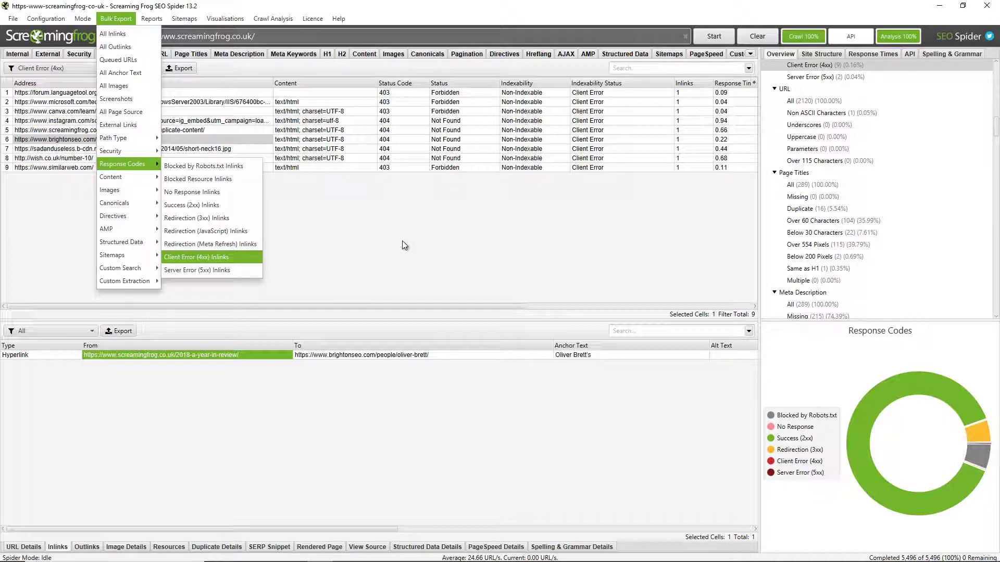
left_click(223, 122)
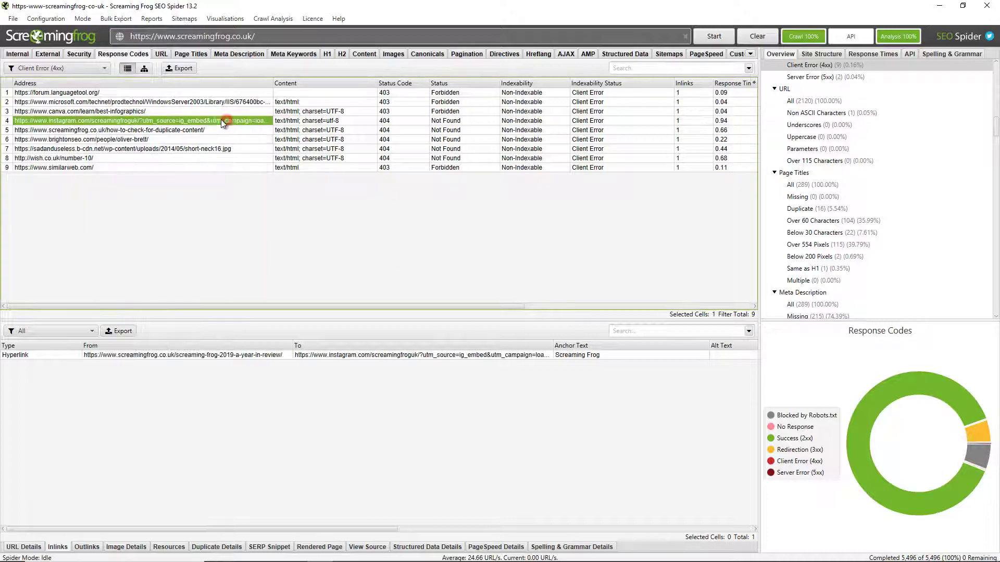
left_click(63, 69)
left_click(70, 77)
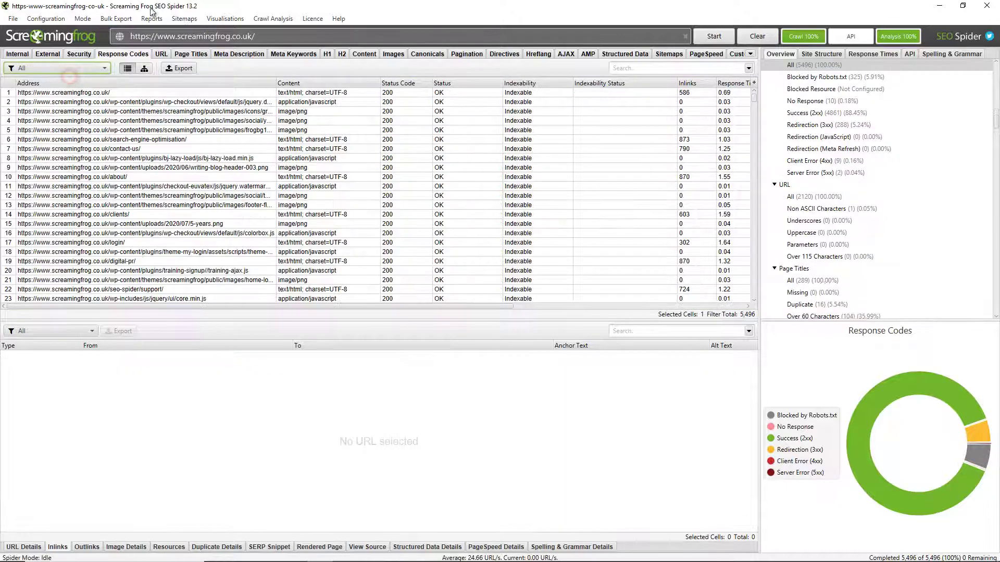
left_click(151, 19)
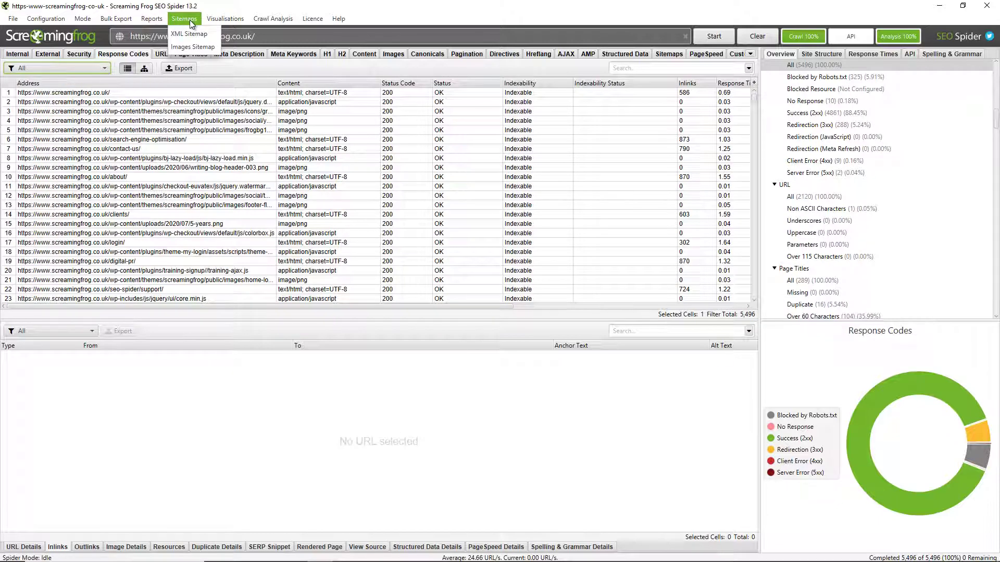
mouse_move(235, 20)
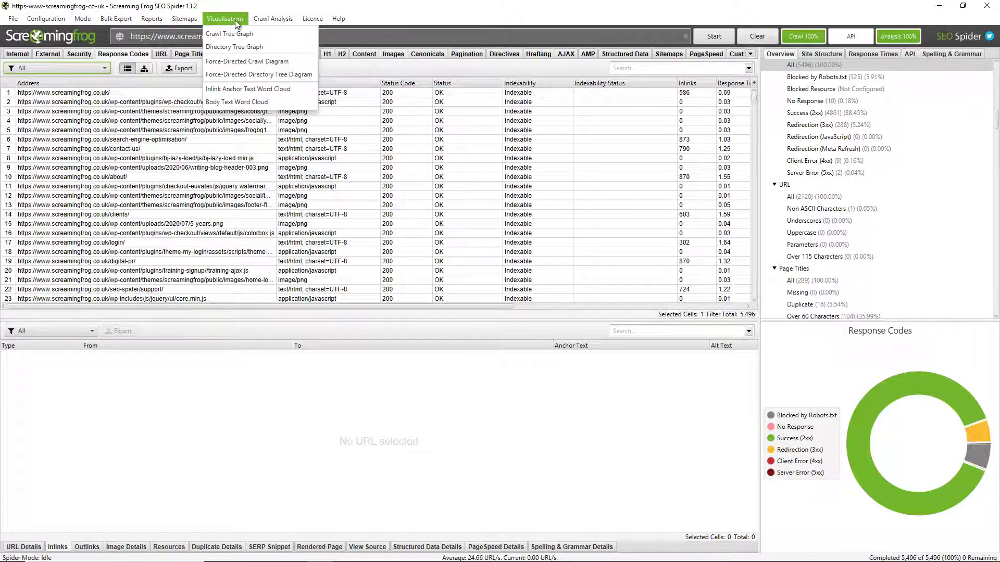
left_click(278, 35)
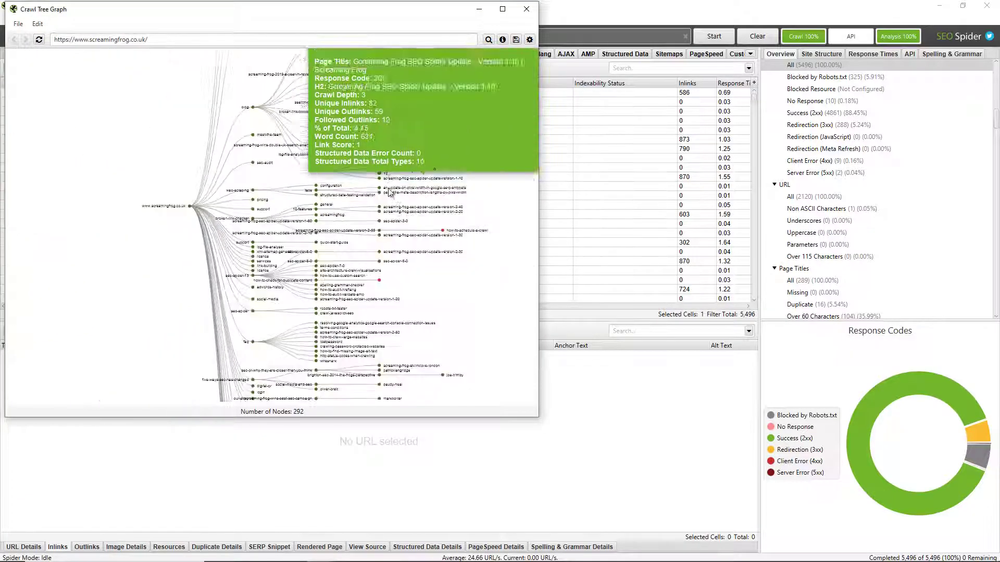
scroll(508, 125, "up", 5)
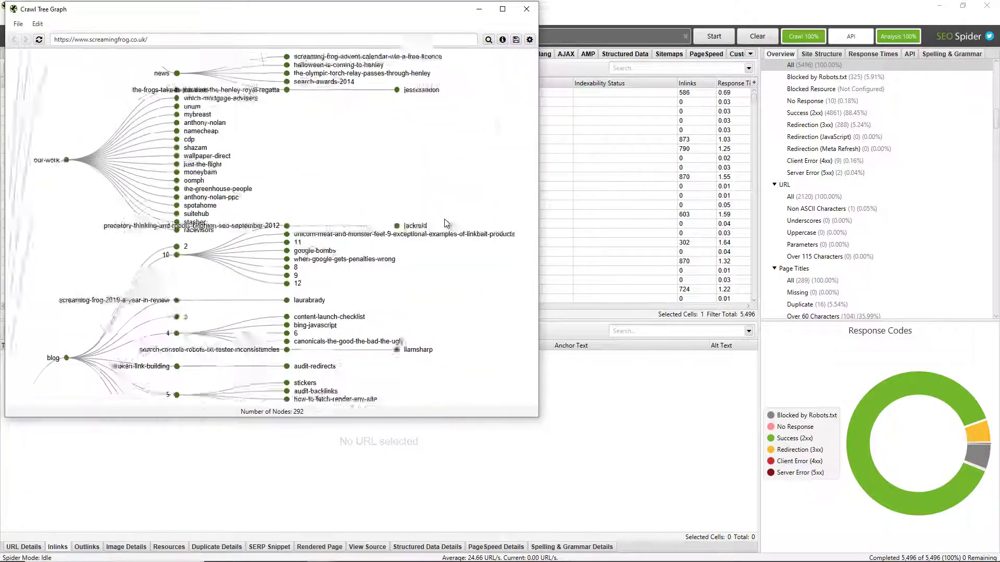
left_click(526, 9)
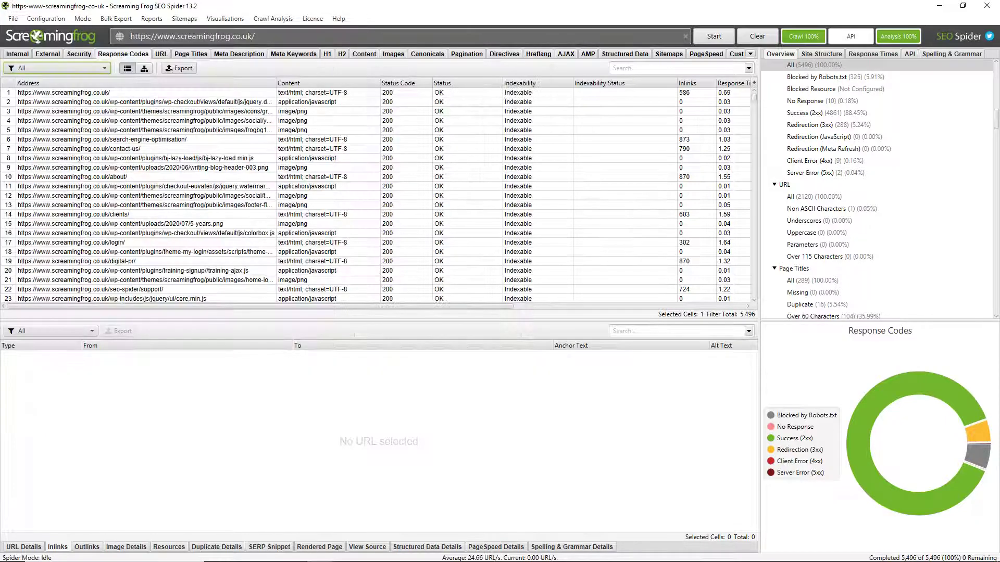
left_click(223, 20)
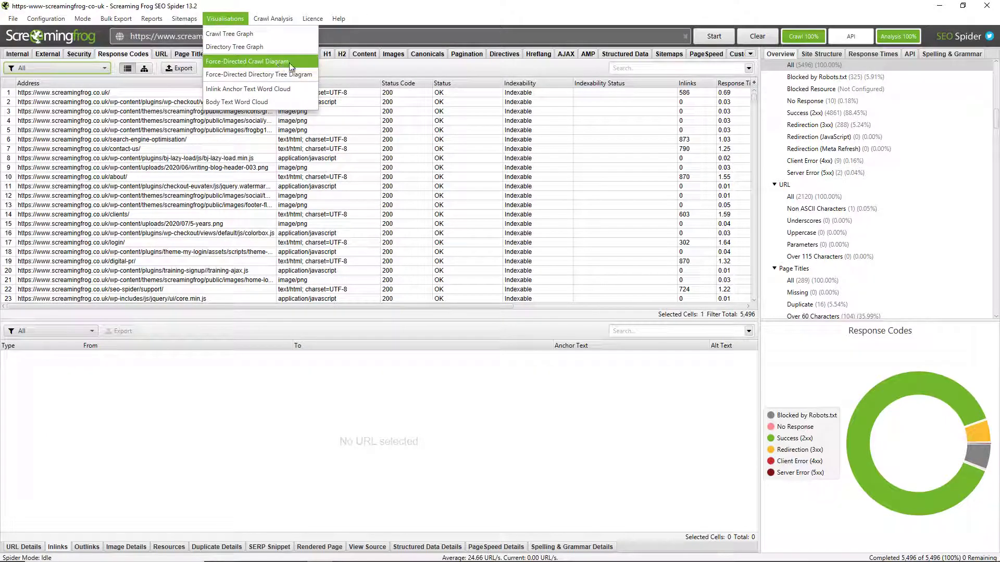
left_click(304, 75)
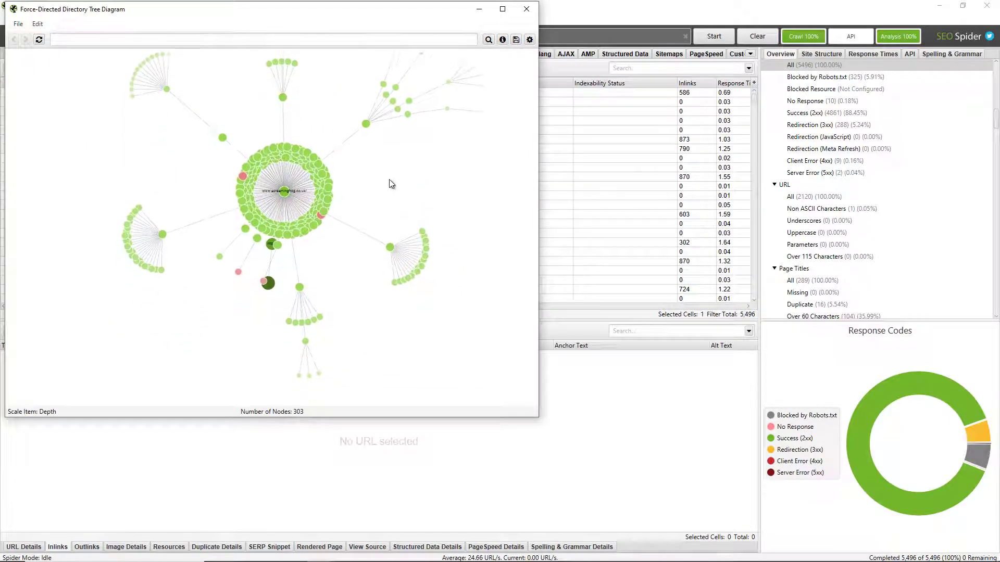
right_click(390, 251)
left_click(401, 254)
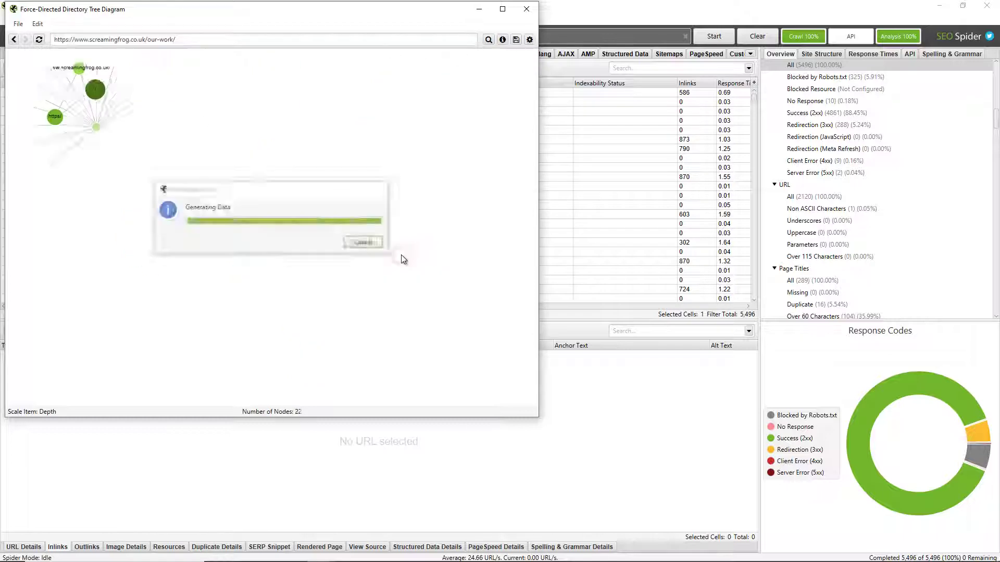
left_click(13, 39)
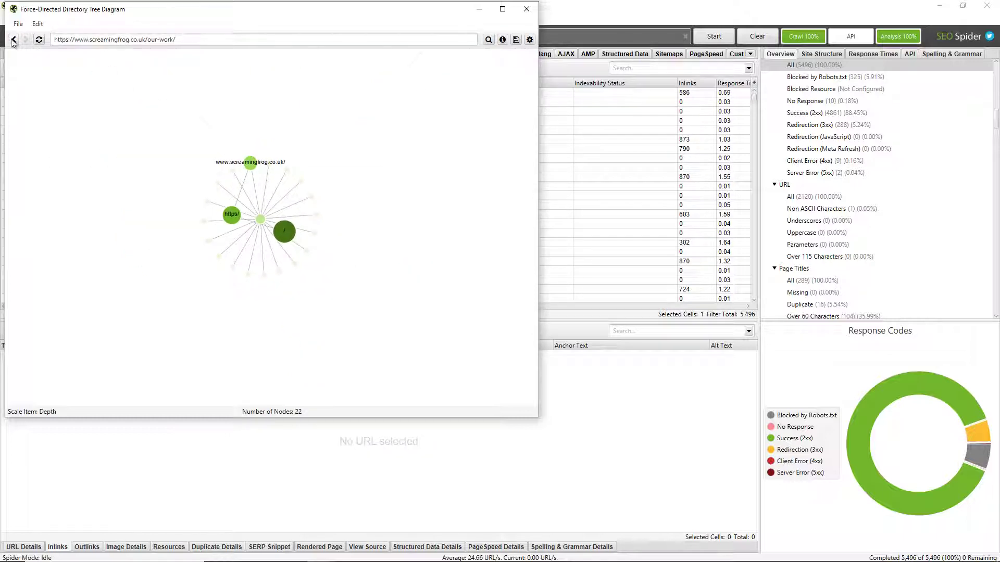
left_click(530, 40)
left_click(447, 64)
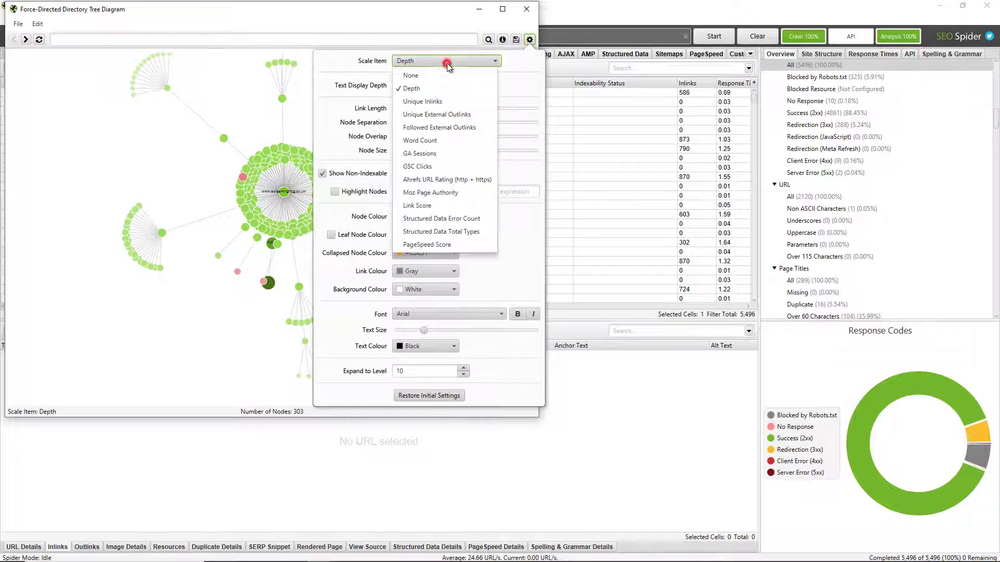
left_click(437, 101)
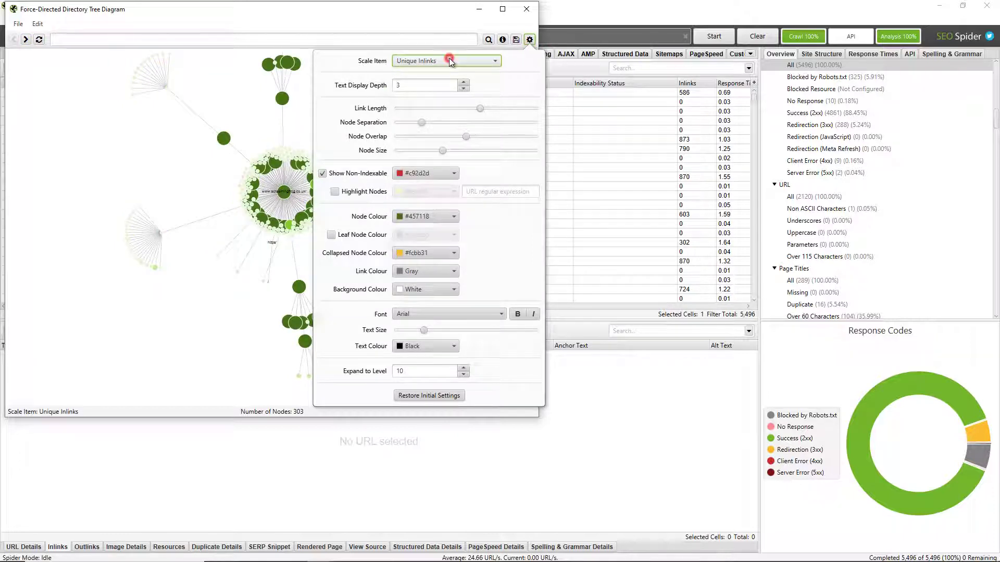
left_click(526, 9)
left_click(527, 9)
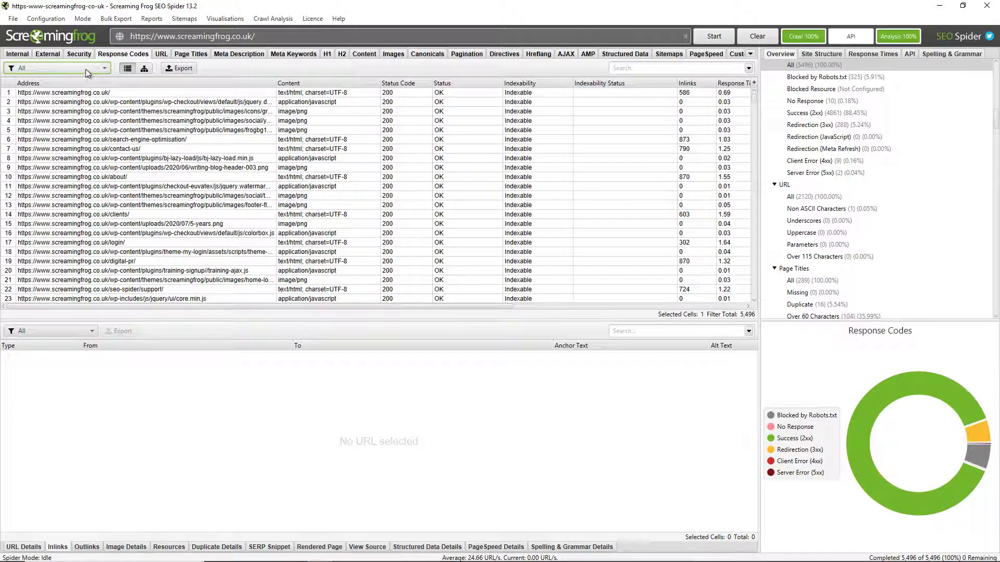
- Return to Internal results and view URL Details for the search-engine-optimisation page (56.1 KB, 65-character title)
left_click(24, 55)
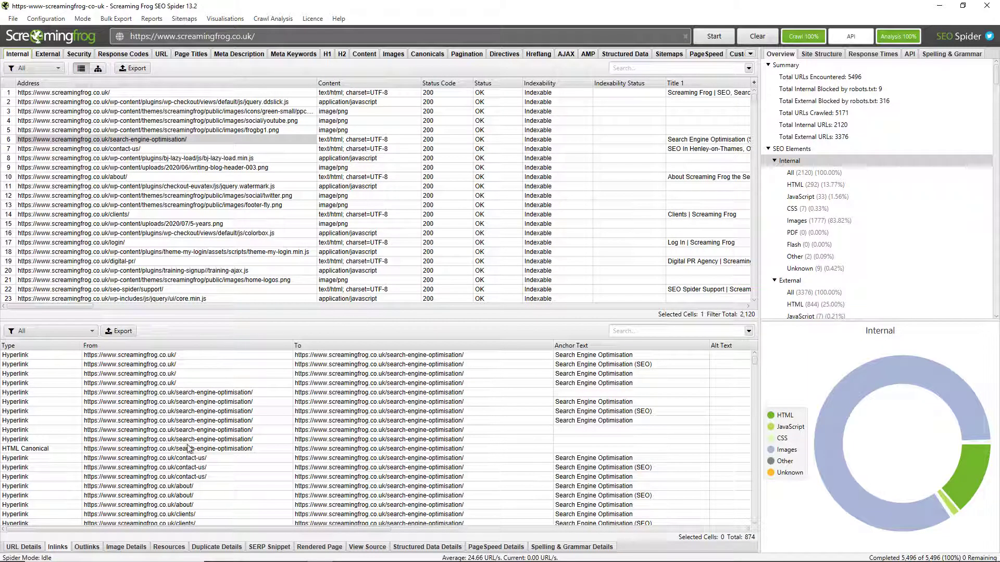
left_click(23, 547)
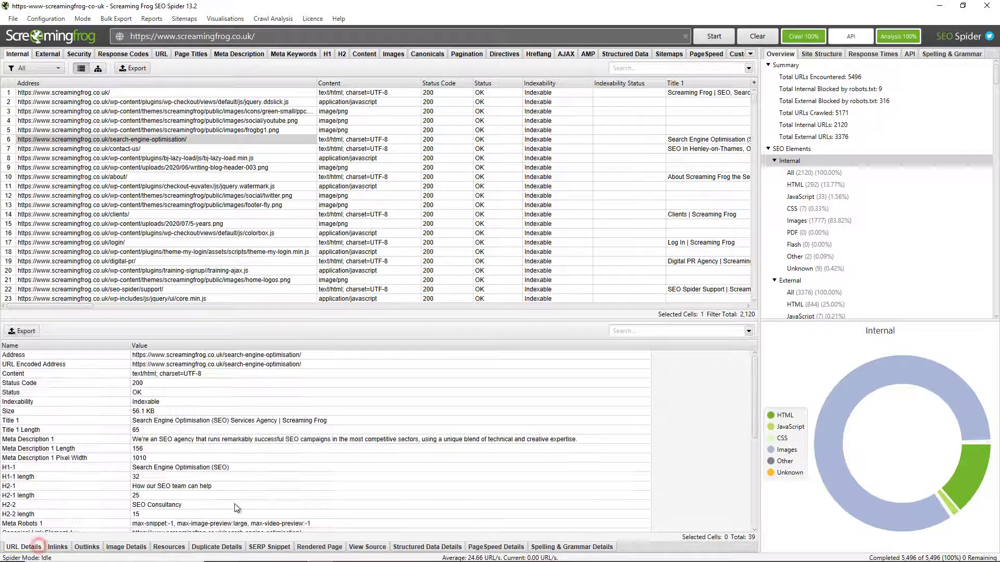